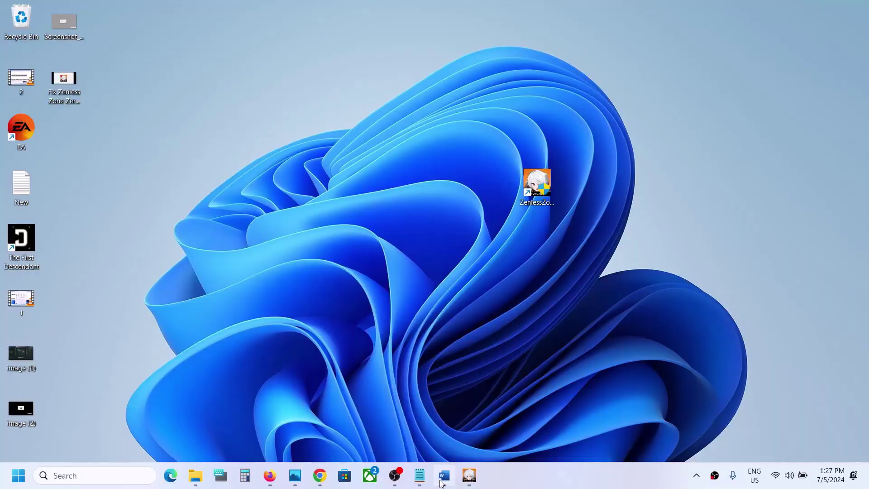
Step: Bring back the Word notes and highlight the clean installation heading, NVIDIA and AMD links
click(441, 482)
drag(185, 322, 721, 308)
scroll(346, 292, down, 4)
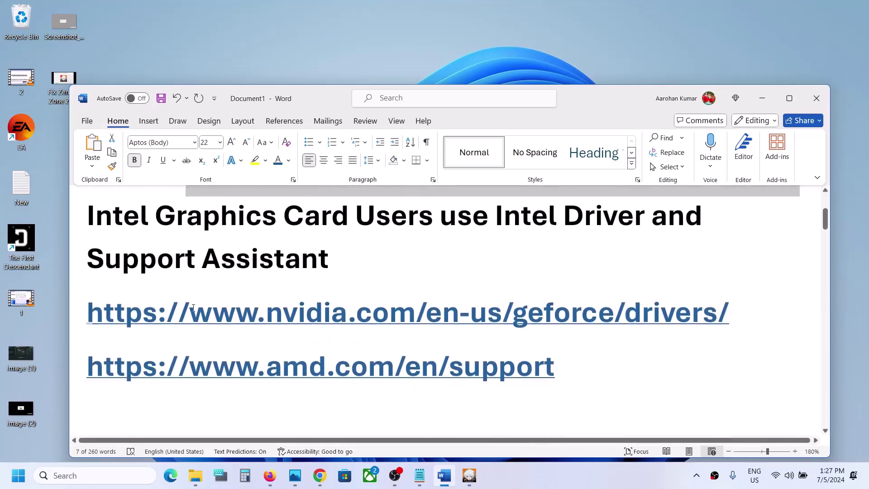
drag(189, 315, 487, 315)
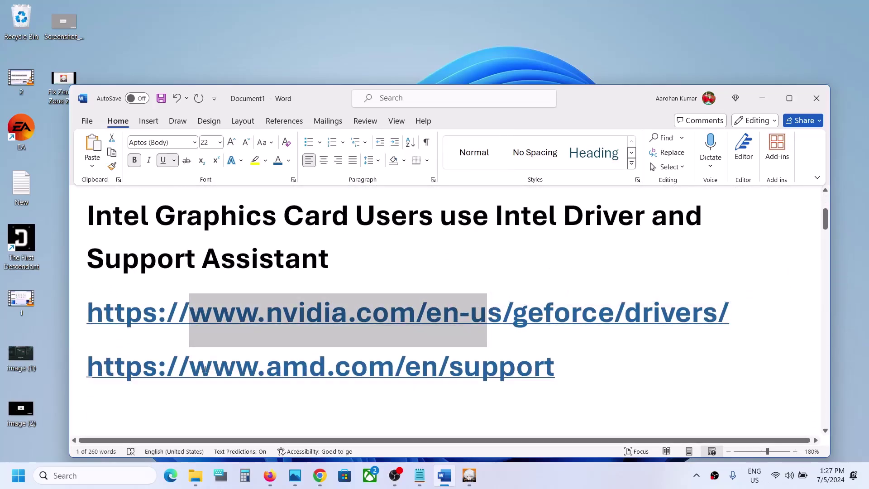
drag(205, 368, 462, 368)
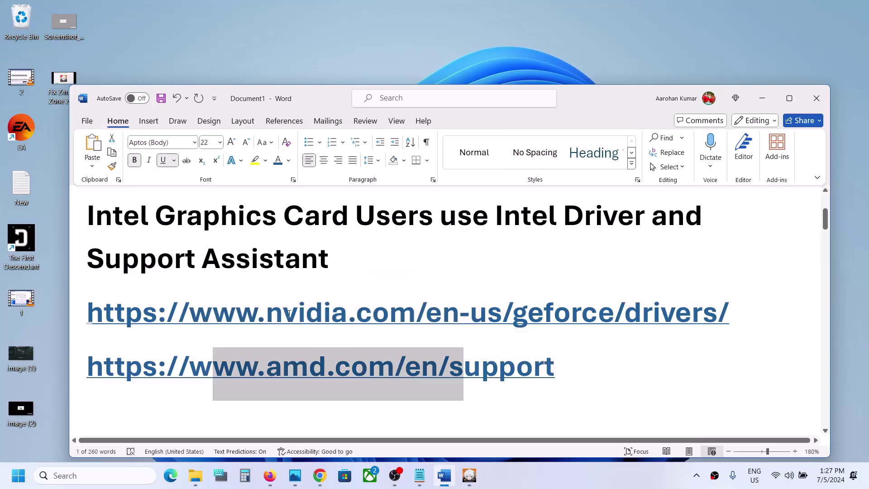
drag(289, 313, 415, 314)
scroll(294, 277, up, 1)
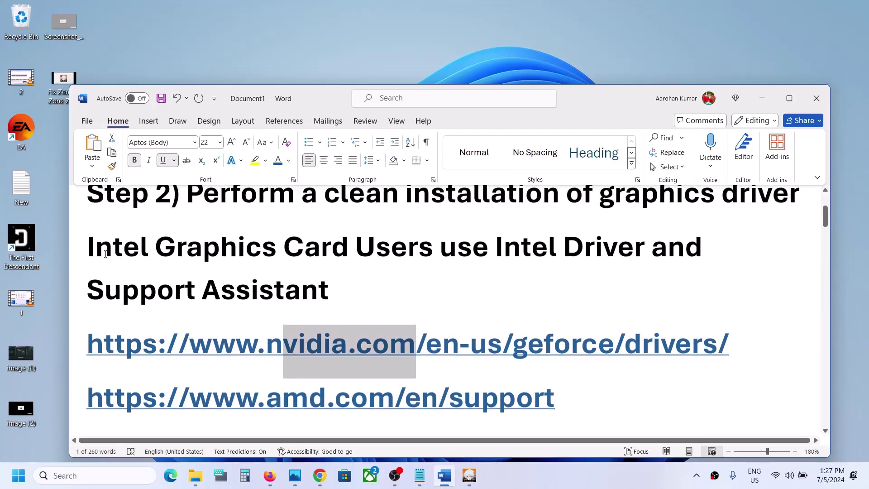
Step: Select the name 'Intel Driver and Support Assistant' and bring up Chrome's taskbar list
drag(87, 246, 434, 253)
click(416, 265)
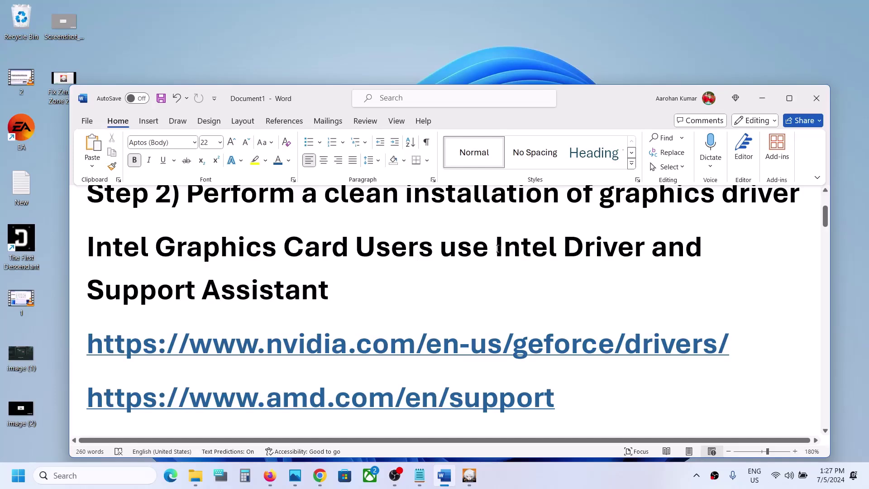
drag(497, 249, 323, 303)
key(ctrl+c)
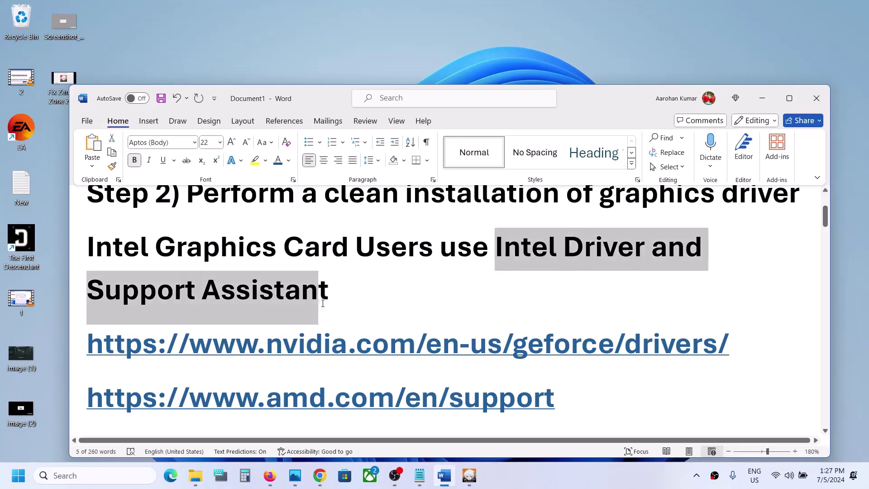
right_click(319, 475)
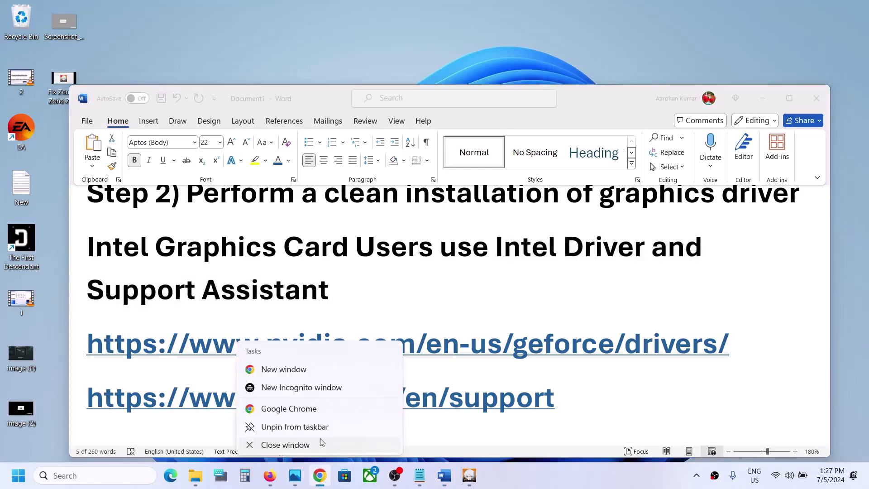
Step: Google 'Intel Driver and Support Assistant' and download its installer from Intel's support page
click(288, 409)
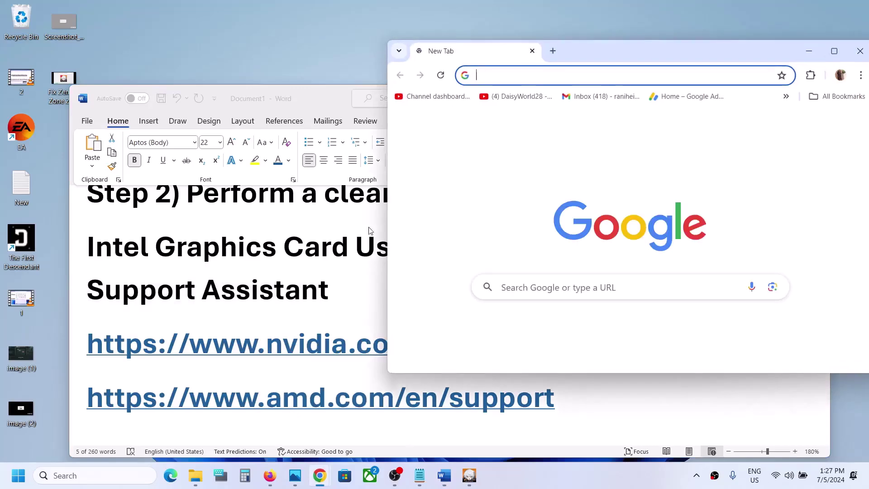
key(ctrl+v)
key(Return)
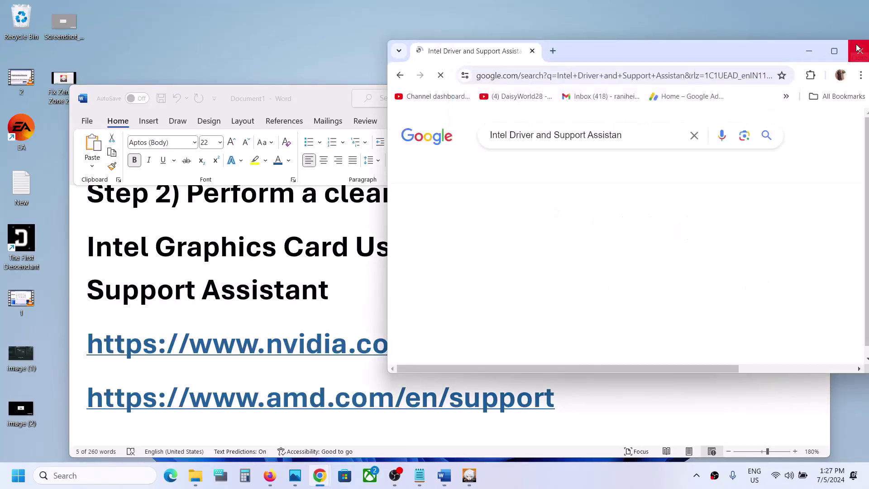
mouse_move(828, 59)
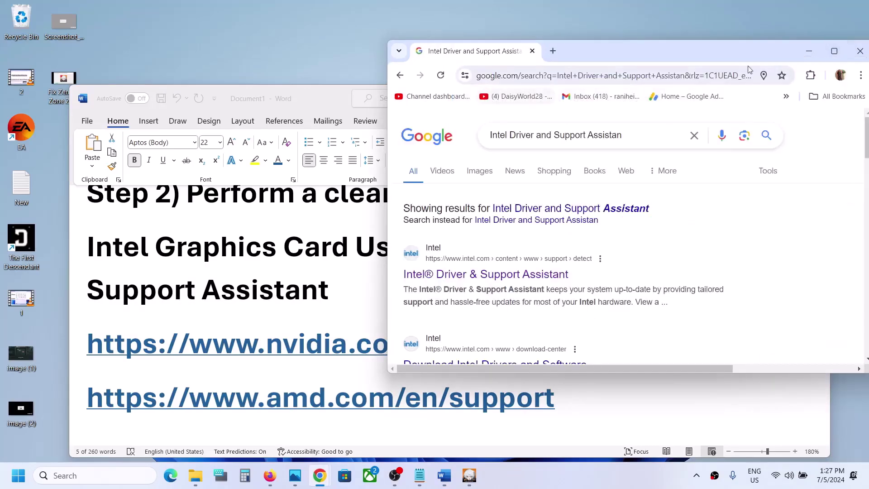
click(834, 51)
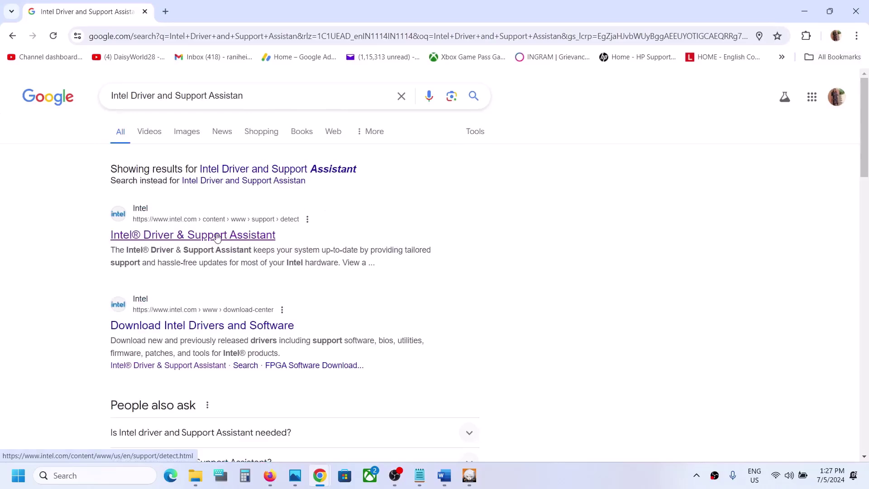
click(203, 237)
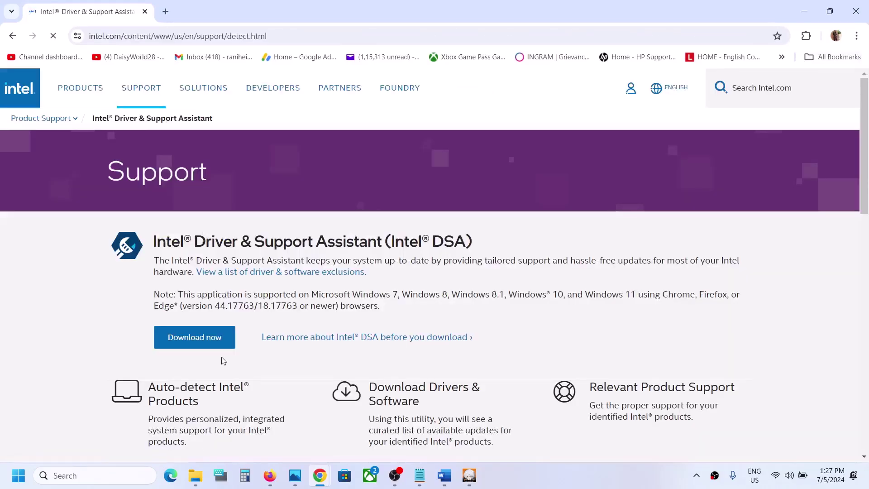
click(210, 343)
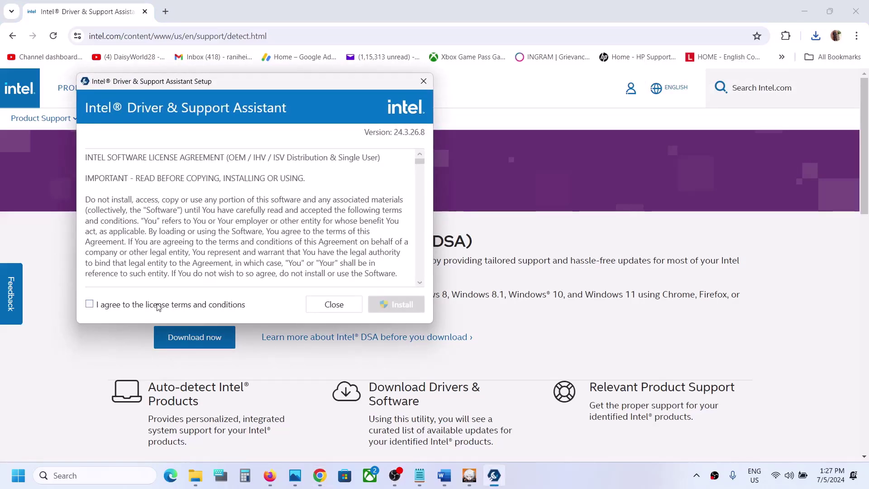
Step: Agree to the license, install Intel DSA past the improvement-program prompt, then launch it
click(157, 306)
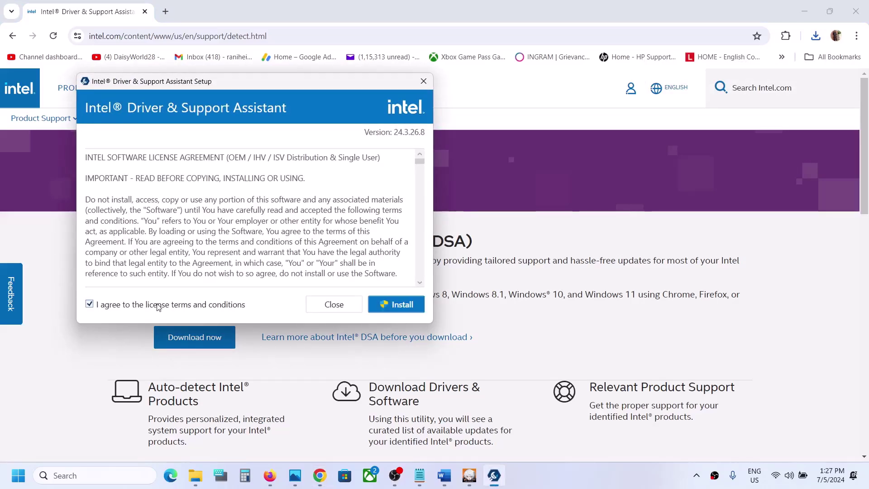
click(419, 310)
click(400, 307)
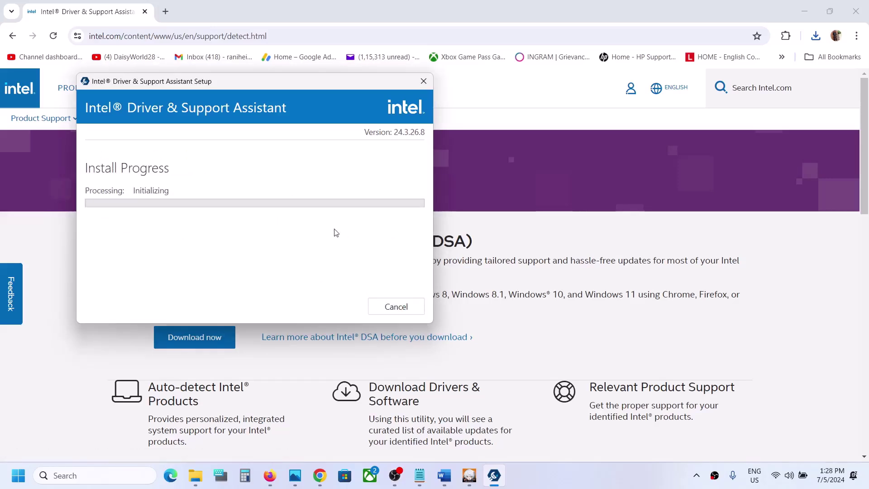
click(546, 475)
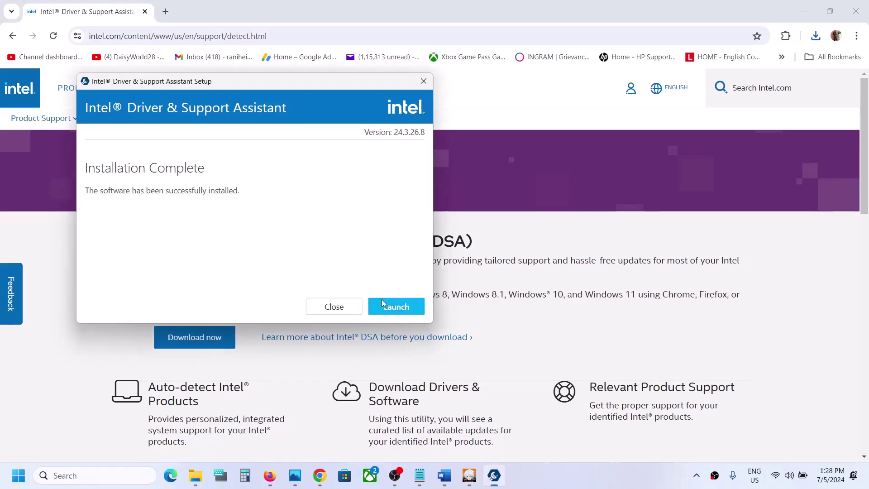
click(383, 301)
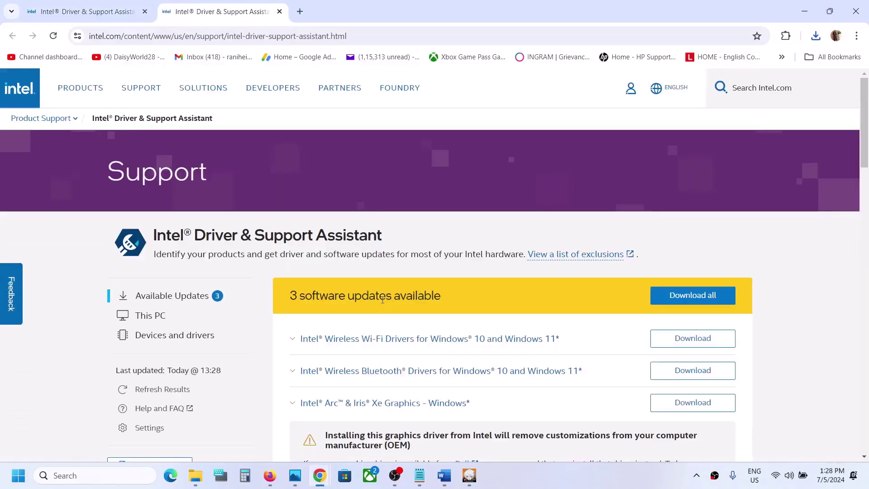
Step: Download all three driver updates and accept the graphics driver OEM warning
scroll(557, 297, down, 2)
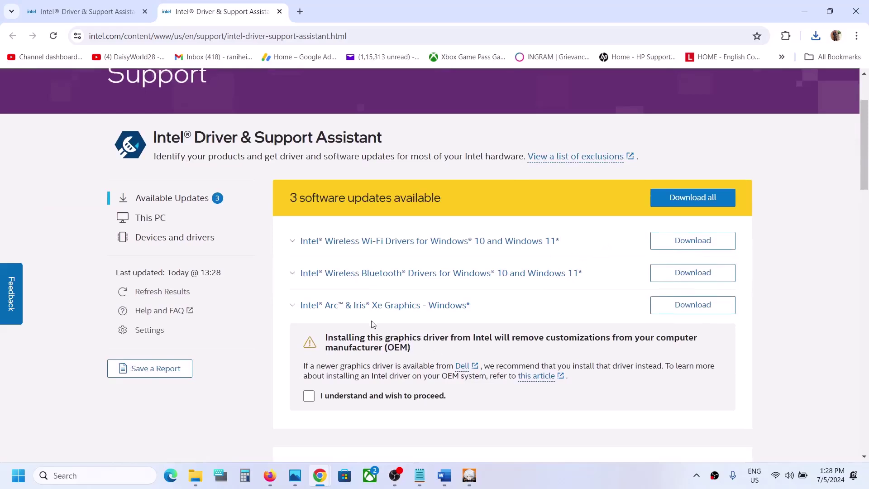
click(691, 203)
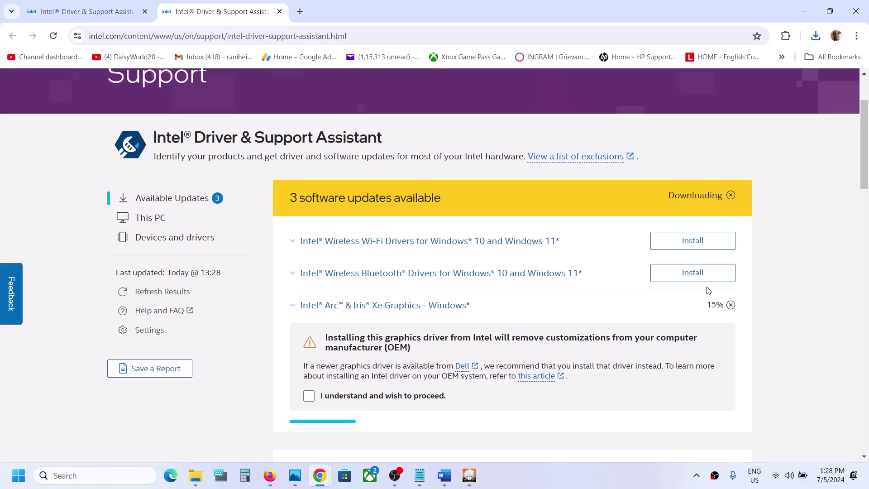
click(310, 395)
scroll(465, 380, down, 1)
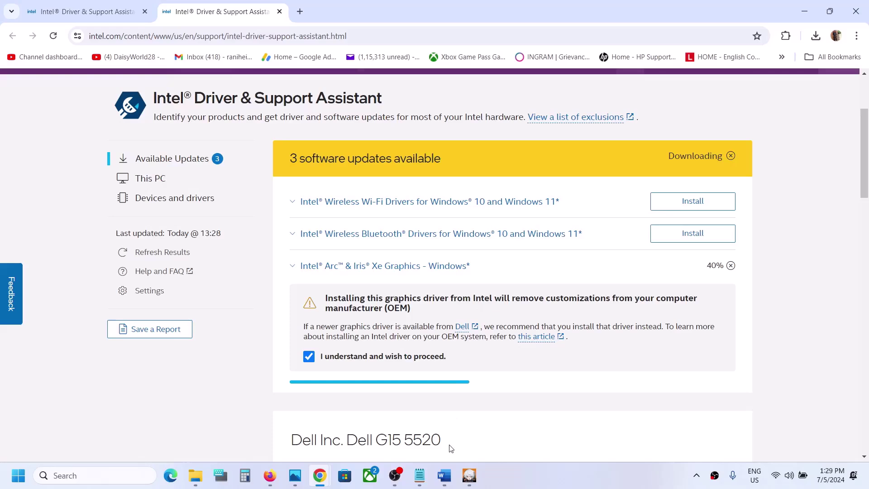
Step: Bring up the Start menu's power options and dismiss them without choosing
click(18, 475)
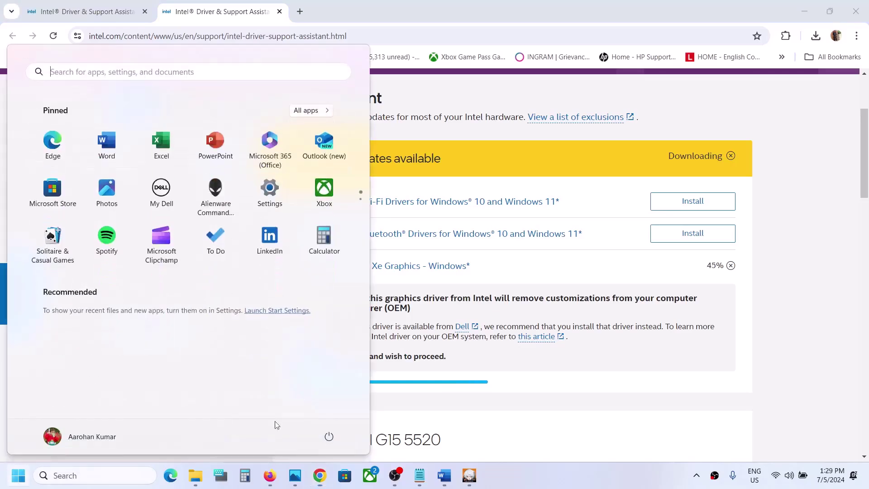
click(328, 436)
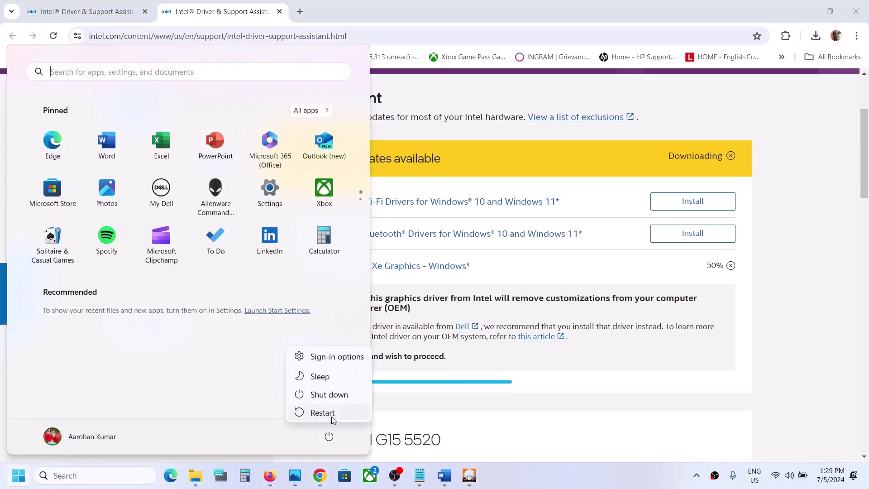
click(808, 346)
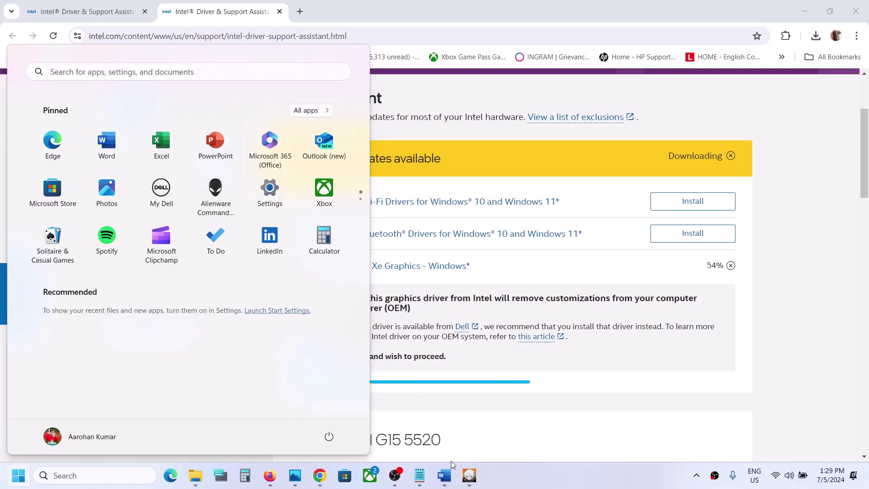
Step: Back in the Word notes, highlight the NVIDIA driver link and the AMD support link
click(444, 475)
scroll(318, 325, down, 1)
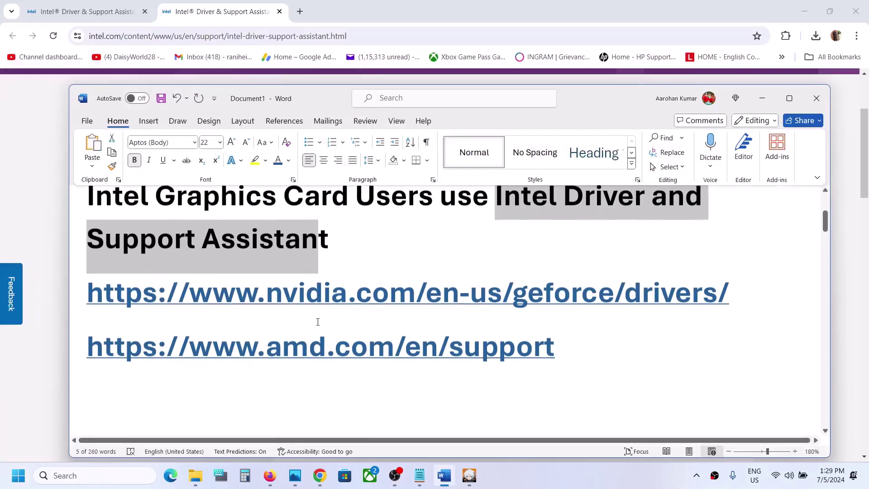
drag(189, 284, 380, 279)
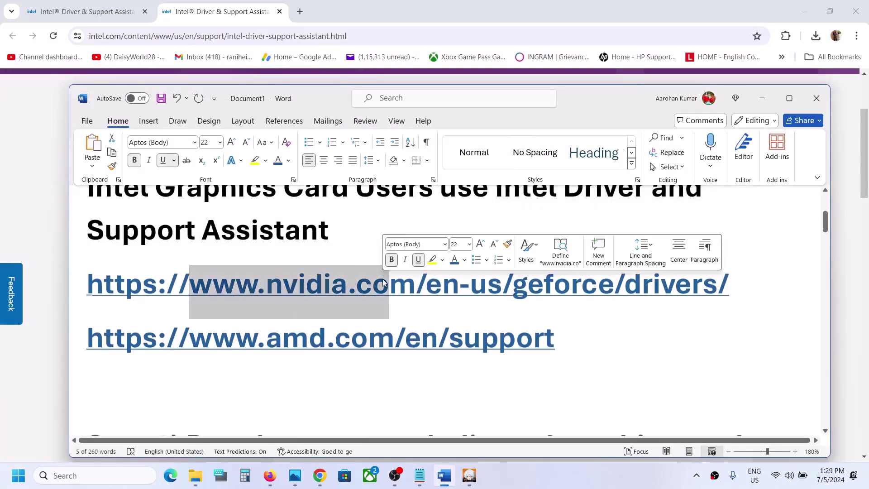
drag(236, 338, 369, 344)
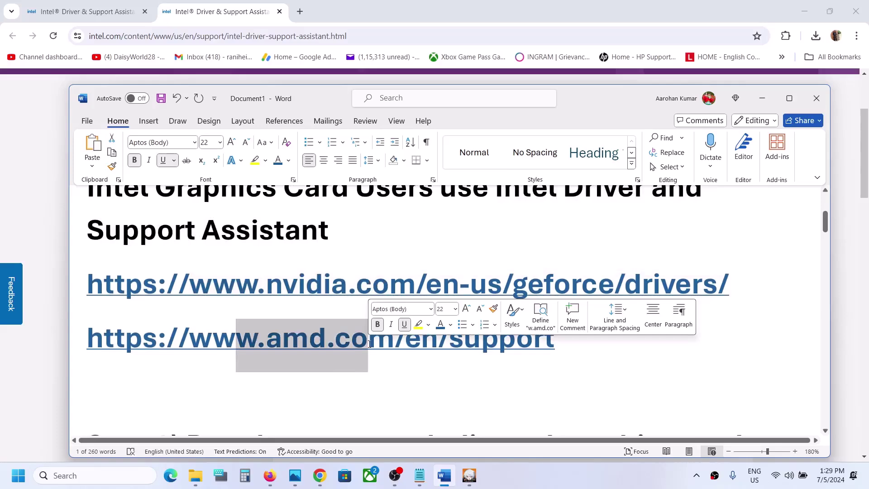
drag(283, 284, 417, 287)
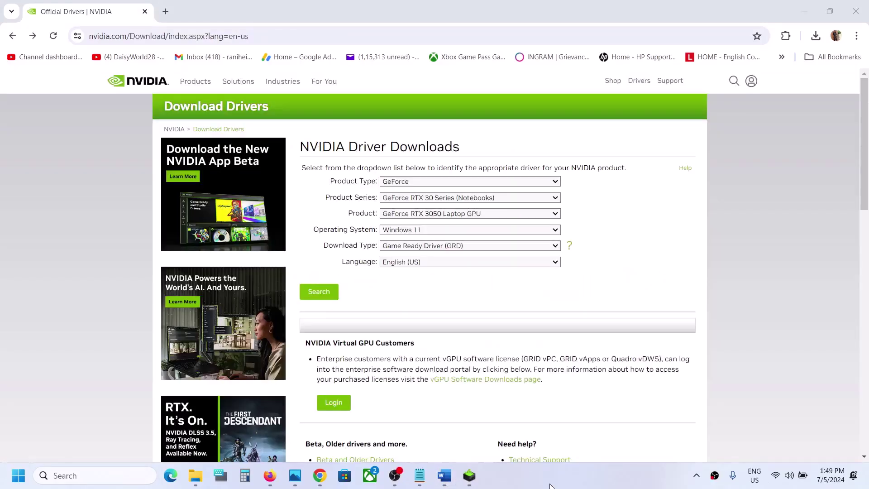
Step: Search for the GeForce RTX 30 Series (Notebooks) RTX 3050 Laptop GPU Game Ready driver for Windows 11
click(429, 184)
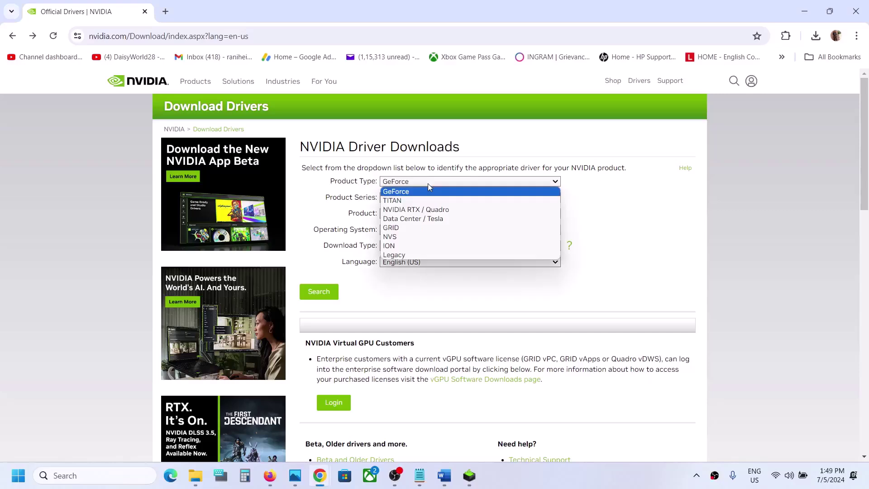
click(414, 193)
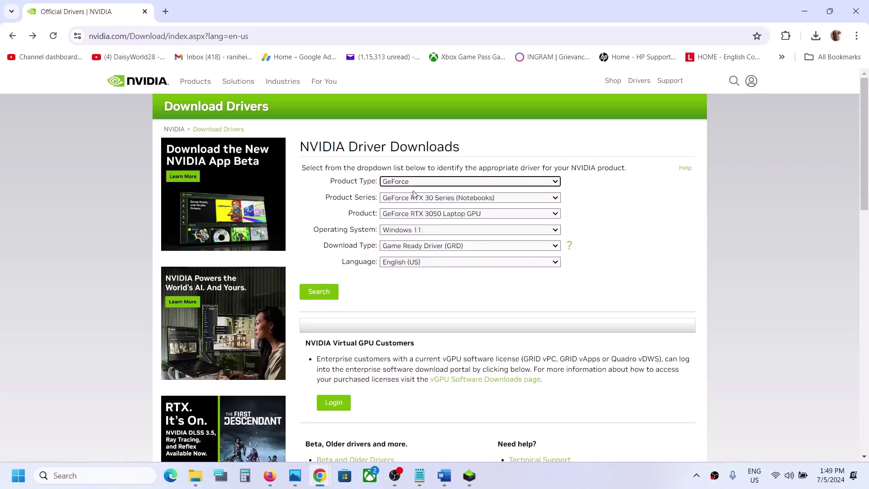
click(434, 200)
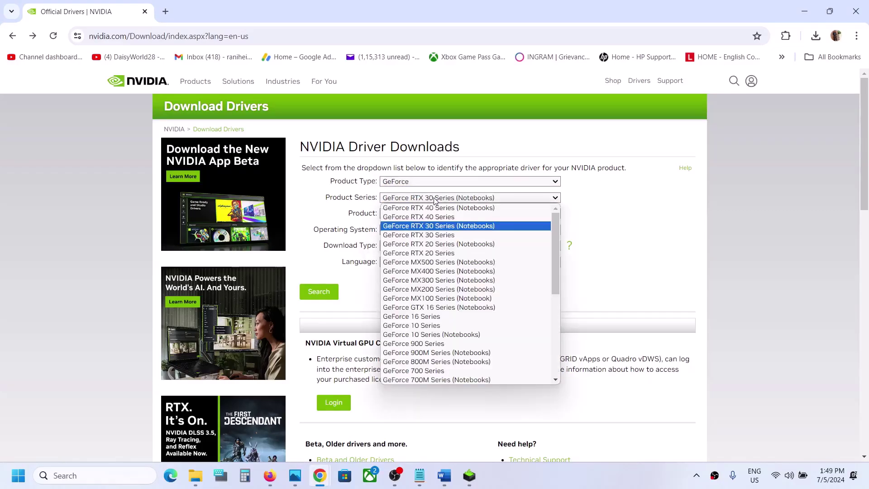
click(456, 230)
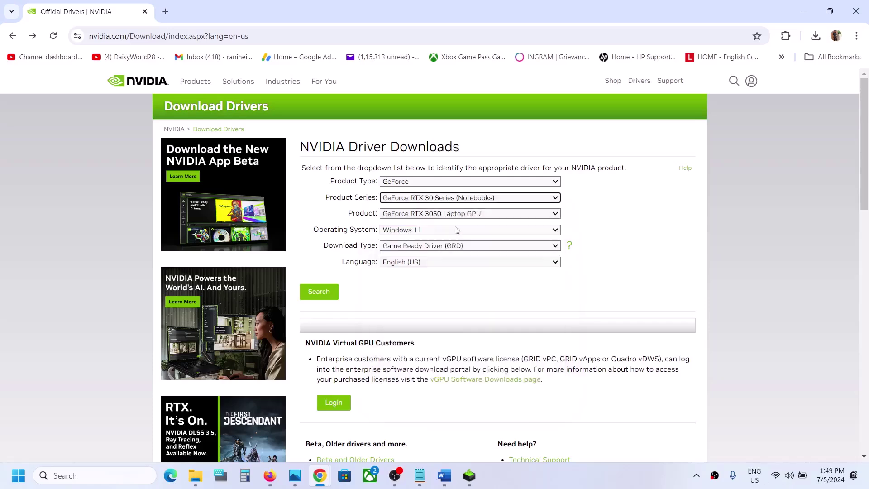
click(476, 217)
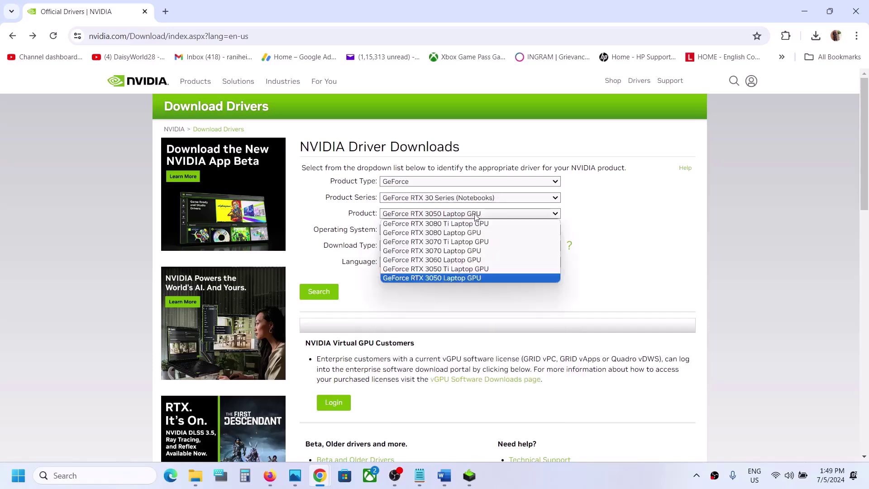
click(454, 281)
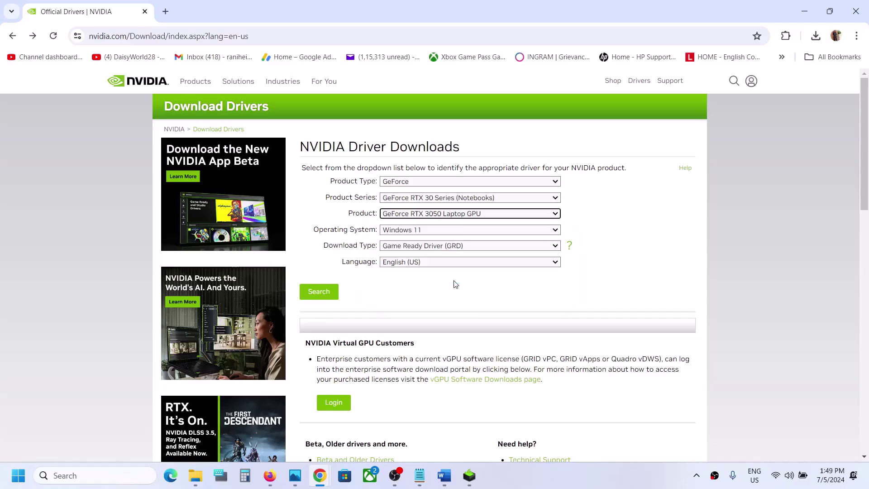
click(451, 230)
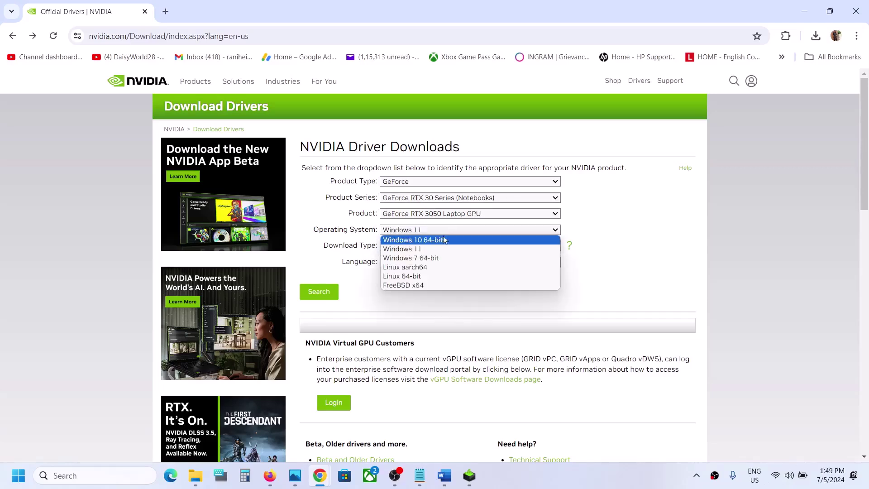
click(415, 249)
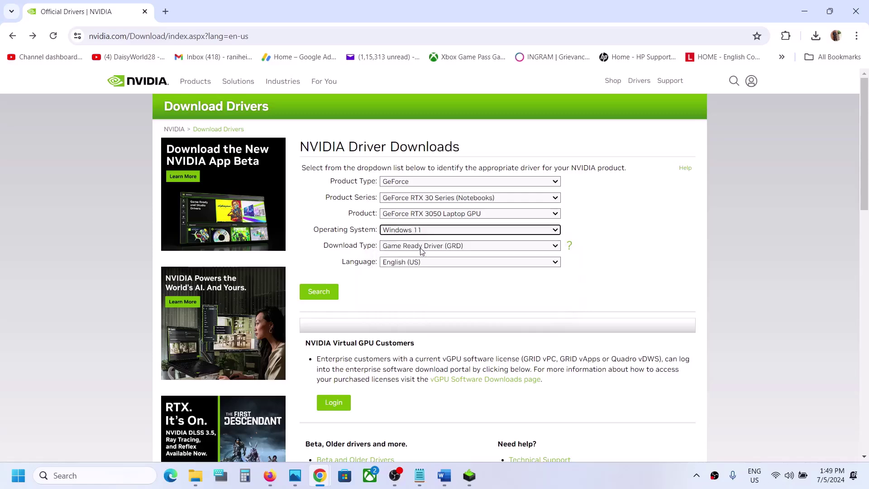
click(413, 251)
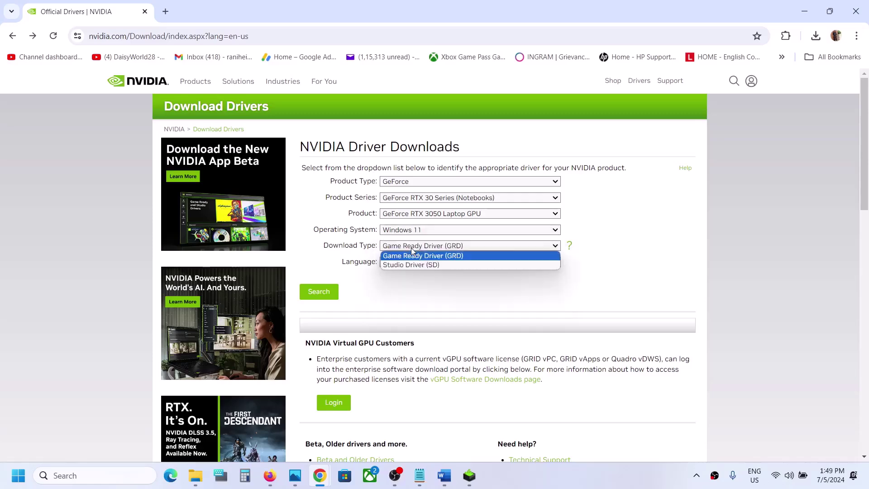
click(413, 256)
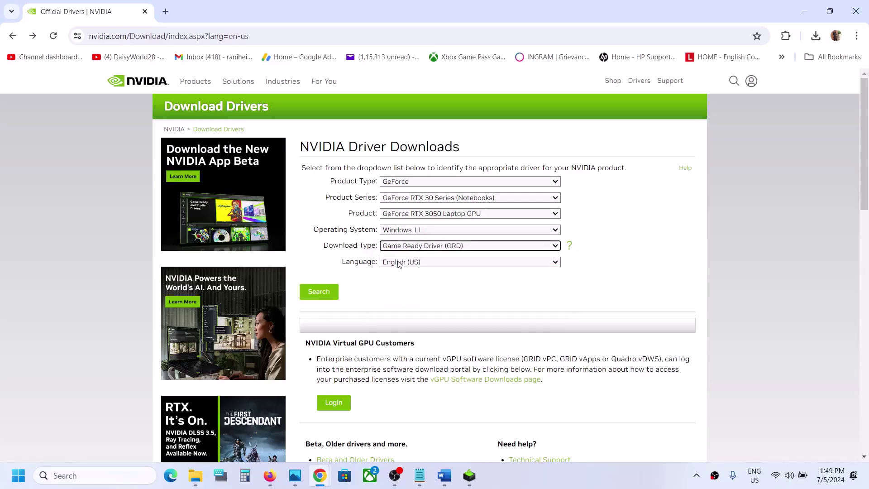
click(317, 293)
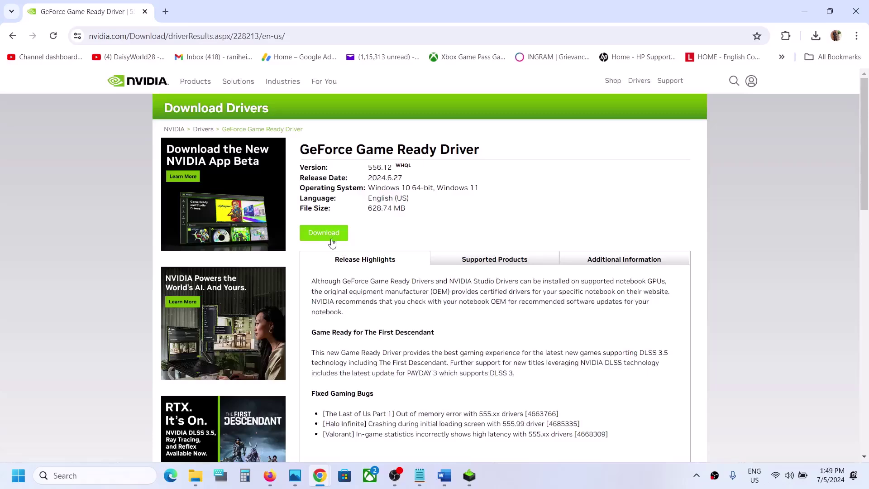
Step: Download the 556.12 Game Ready driver, check its progress, and bring the NVIDIA installer forward
click(330, 238)
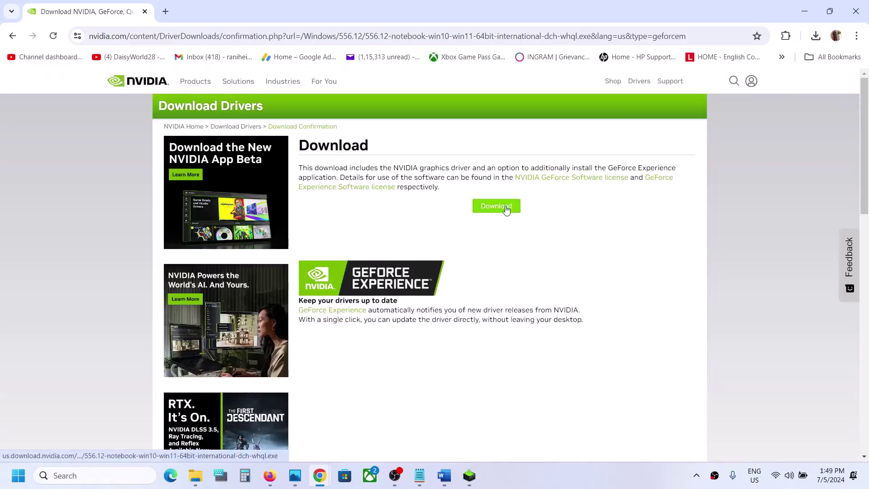
click(506, 209)
click(815, 36)
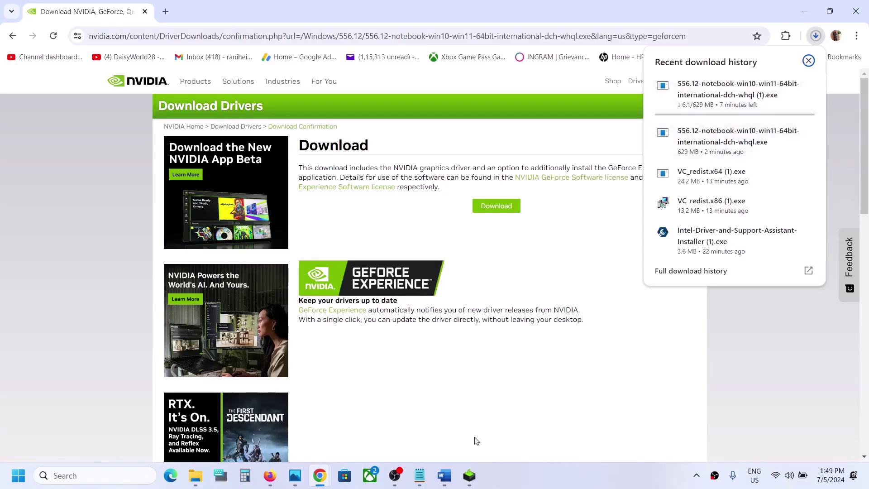
click(469, 475)
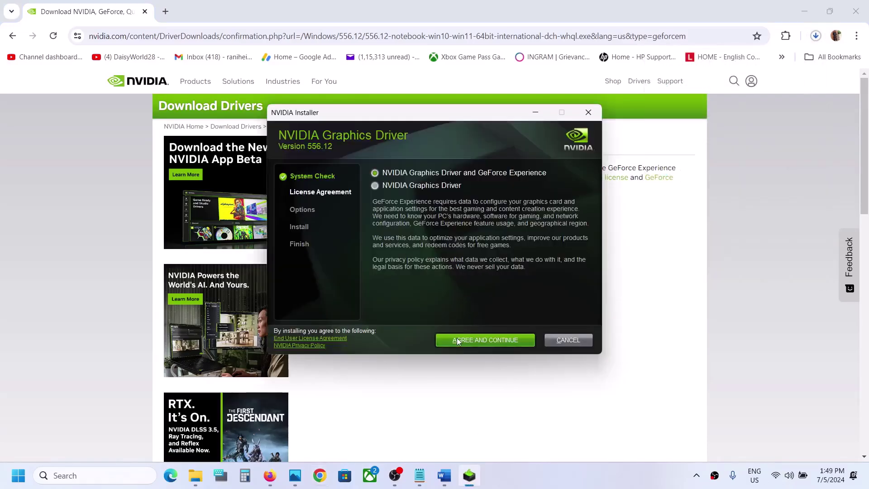
Step: Accept the NVIDIA license and start a Custom (Advanced) clean installation of driver 556.12
click(473, 338)
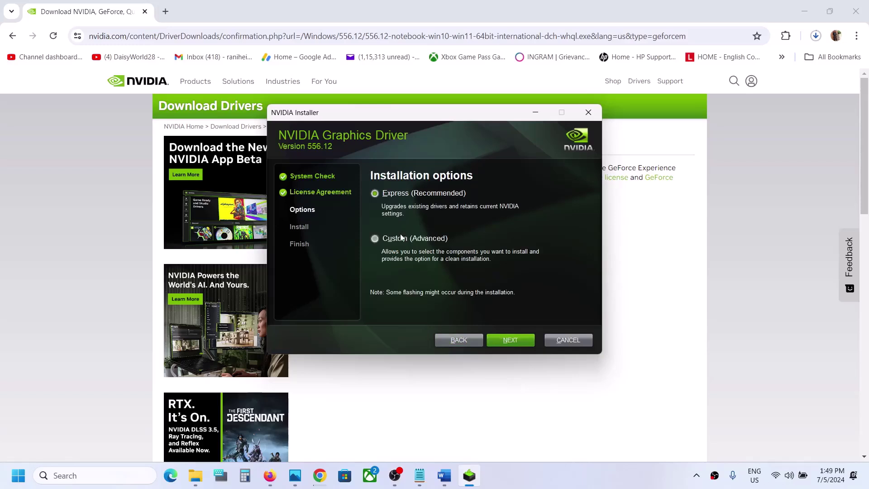
click(399, 237)
click(506, 345)
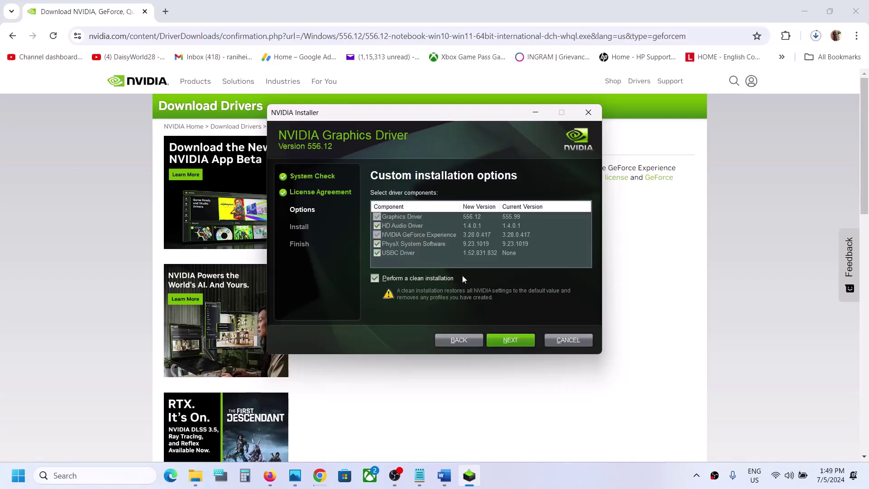
click(512, 340)
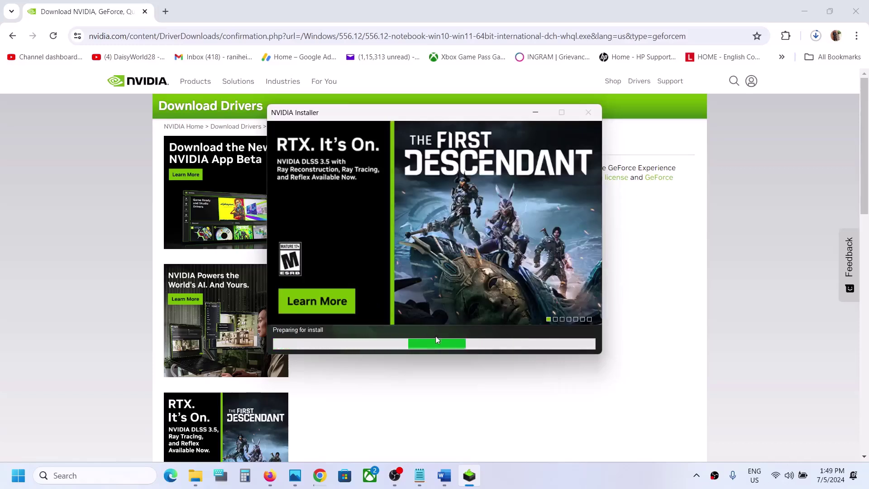
Step: Bring up the Start menu's power options and close them again
click(19, 475)
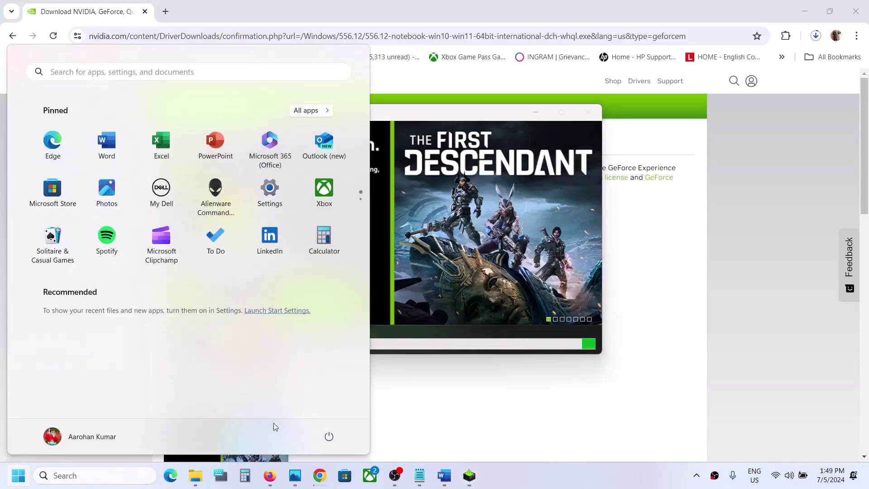
click(329, 437)
click(491, 313)
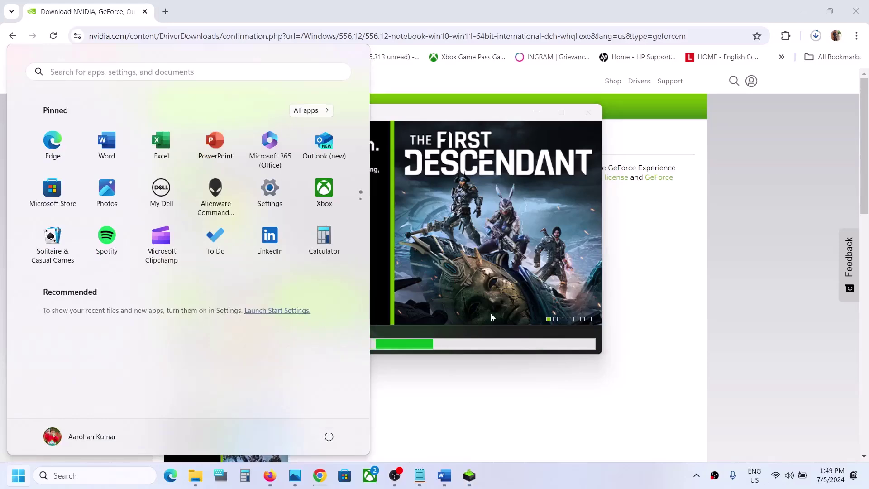
click(490, 313)
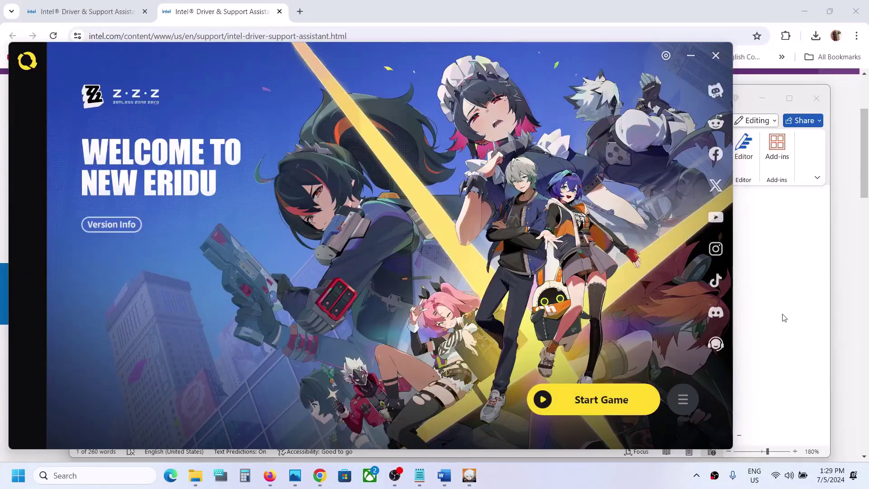
Step: Pick out 'Run' and 'graphics' in the notes' Step 3 heading and search Windows for graphics
click(763, 333)
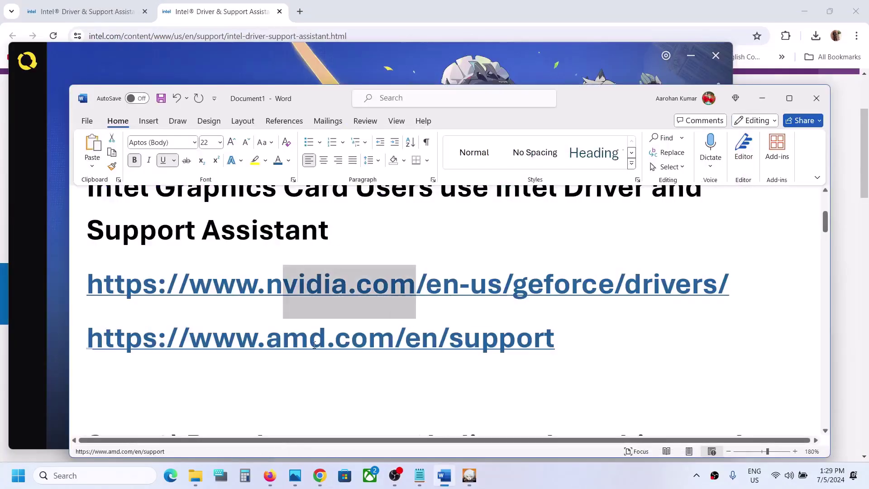
scroll(312, 345, down, 3)
double_click(202, 307)
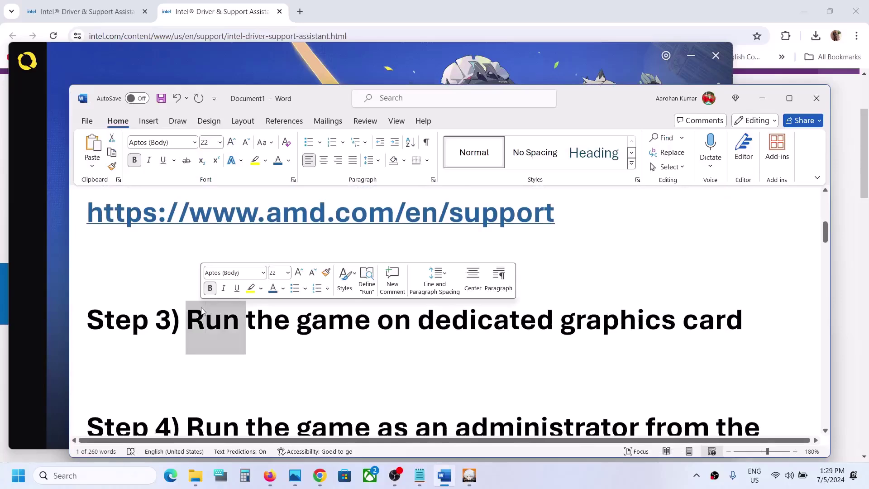
double_click(621, 312)
key(ctrl+c)
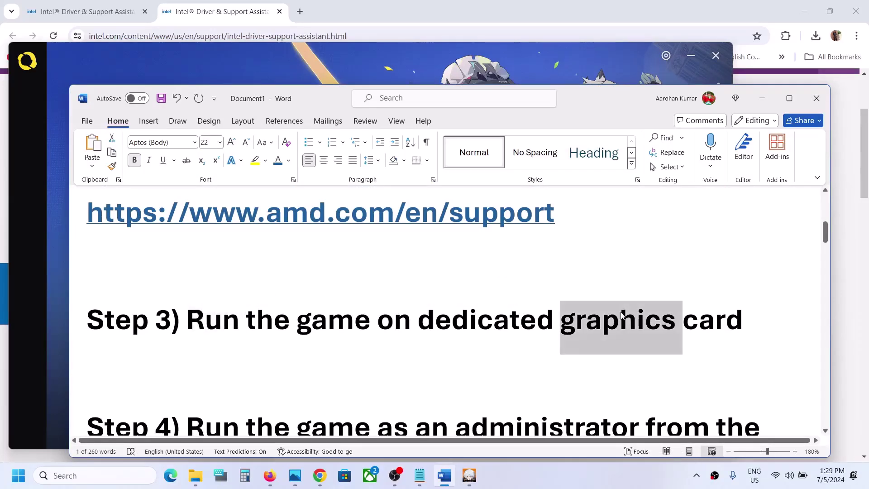
click(79, 474)
key(ctrl+v)
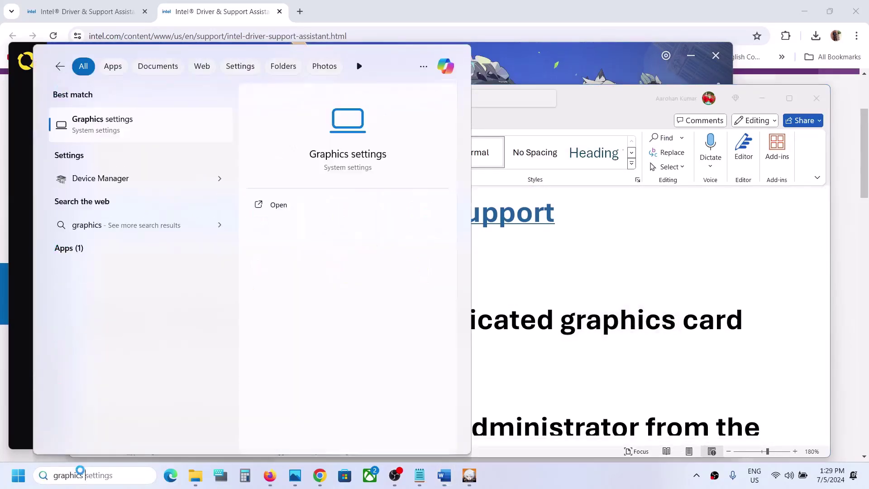
Step: Add ZenlessZoneZero.exe from C:\Program Files\Epic Games\ZenlessZoneZero\games\ZenlessZoneZero Game to Graphics settings
click(102, 121)
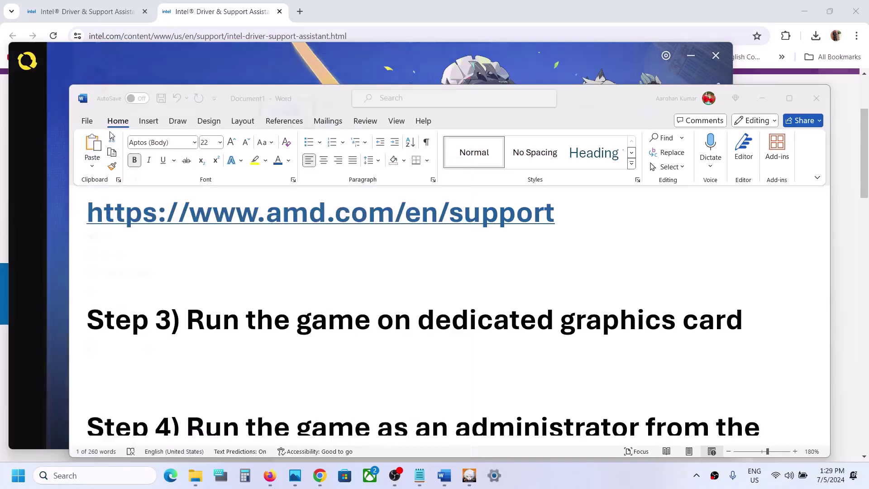
click(274, 200)
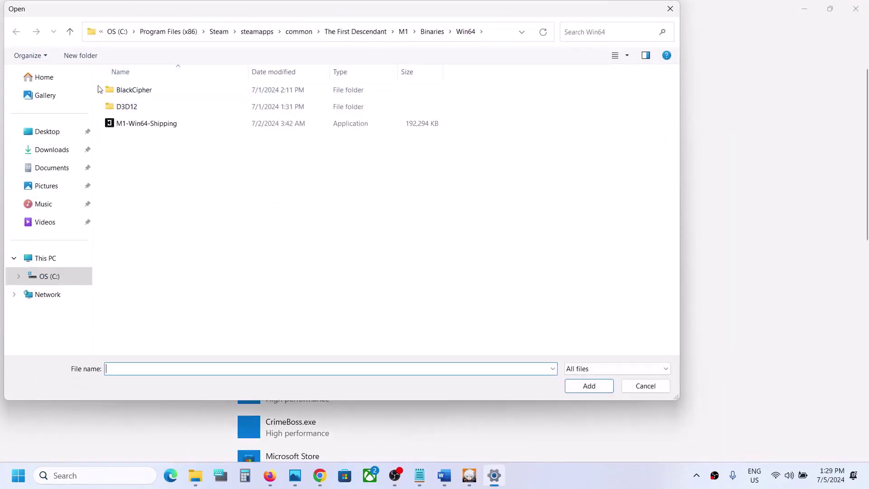
click(40, 258)
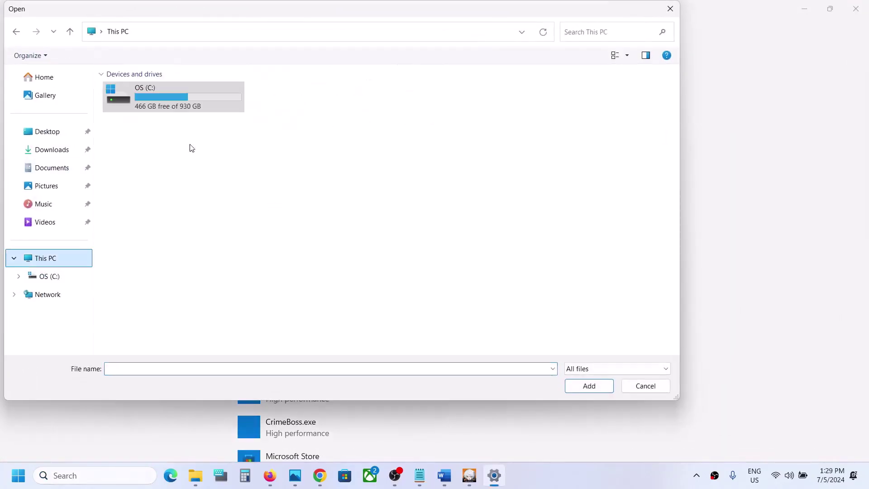
double_click(173, 90)
scroll(167, 233, down, 2)
click(164, 232)
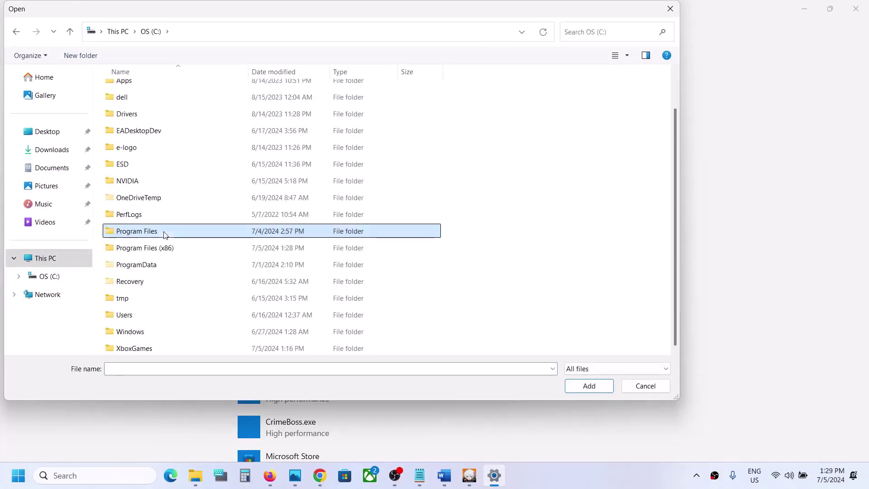
double_click(164, 233)
double_click(152, 241)
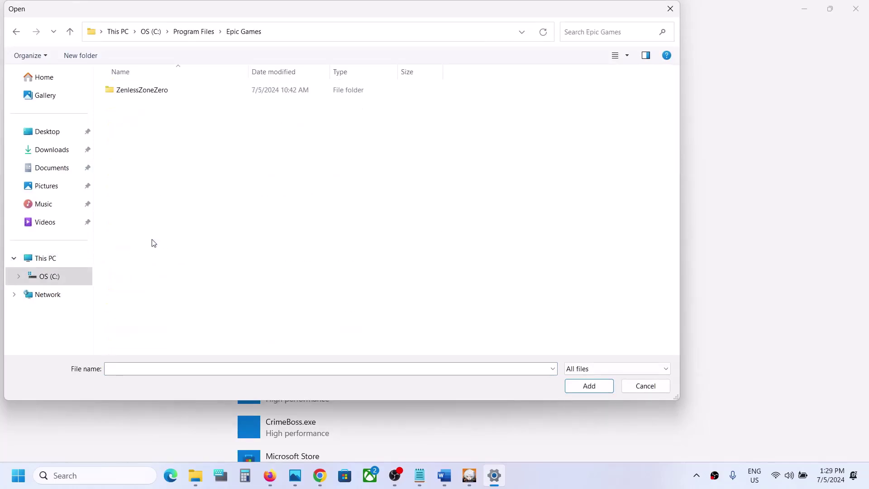
double_click(188, 90)
click(144, 125)
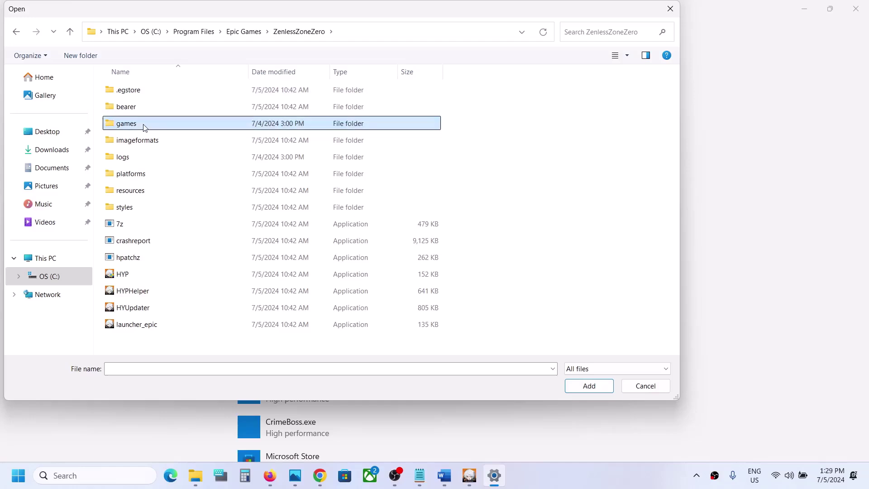
double_click(149, 128)
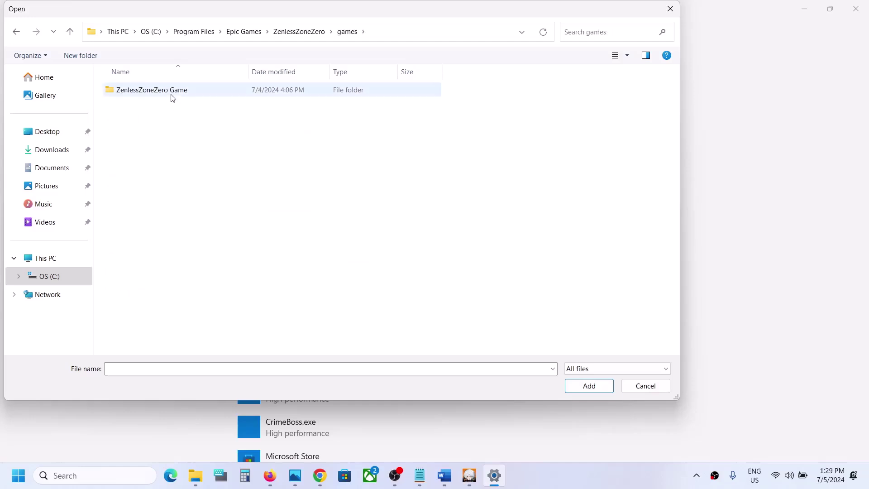
double_click(171, 91)
click(154, 137)
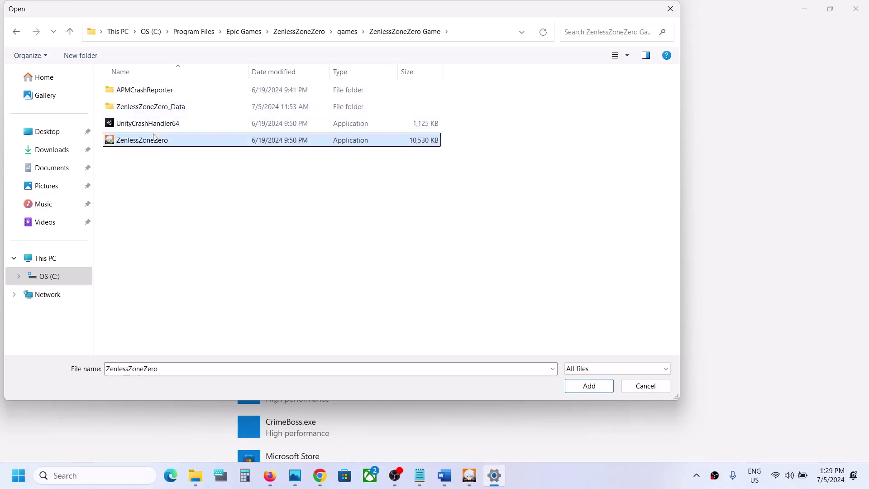
scroll(318, 337, down, 3)
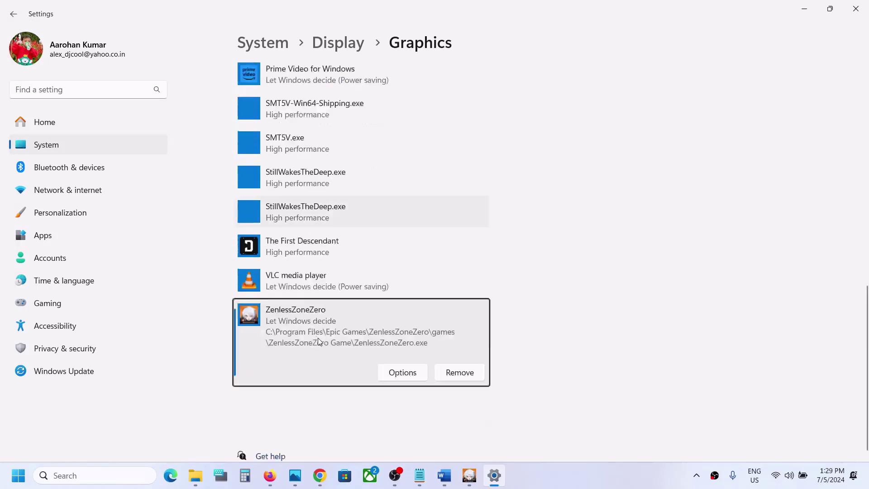
Step: Set Zenless Zone Zero's graphics preference to High performance, save it, and close Settings
click(392, 353)
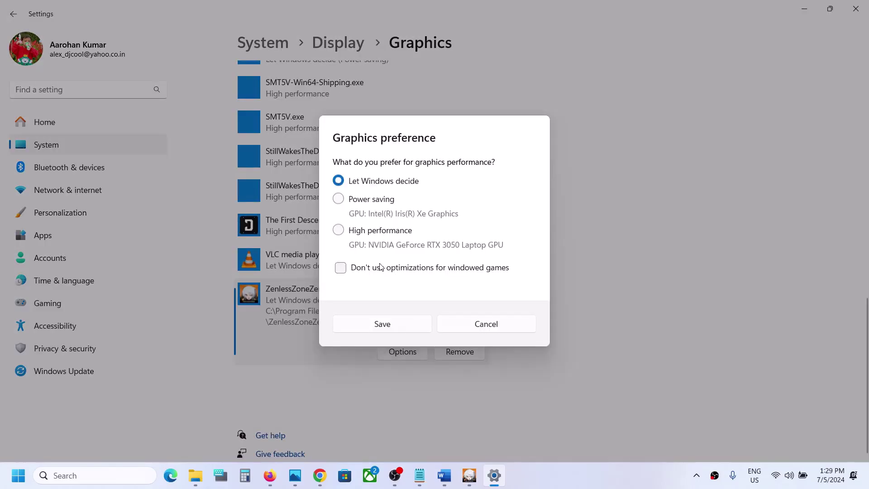
click(373, 232)
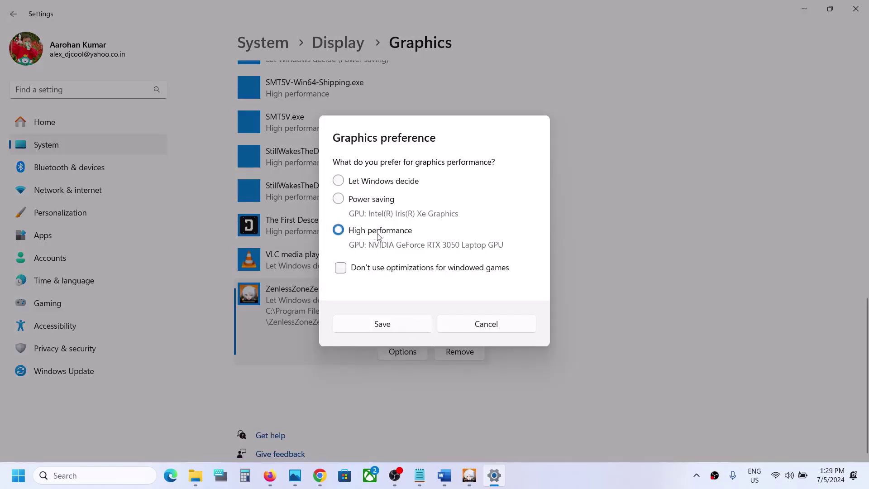
click(400, 325)
click(855, 9)
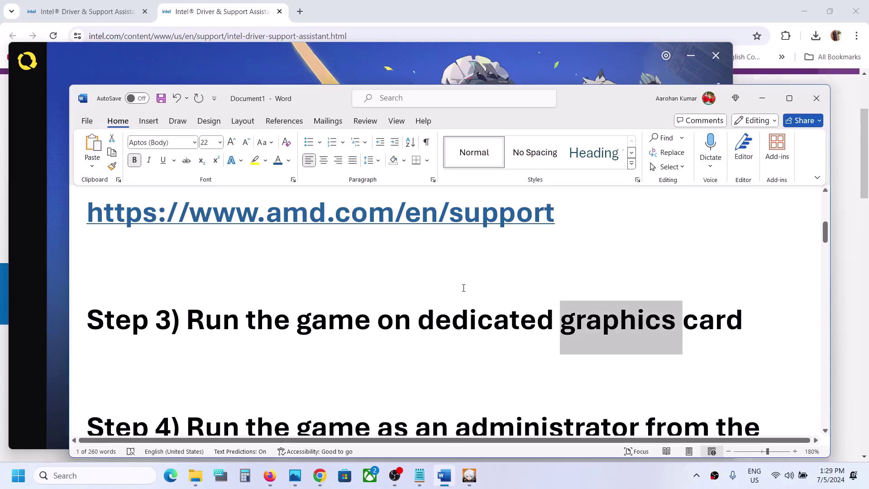
Step: Highlight the Step 4 run-as-administrator instruction in the Word notes
scroll(463, 288, down, 3)
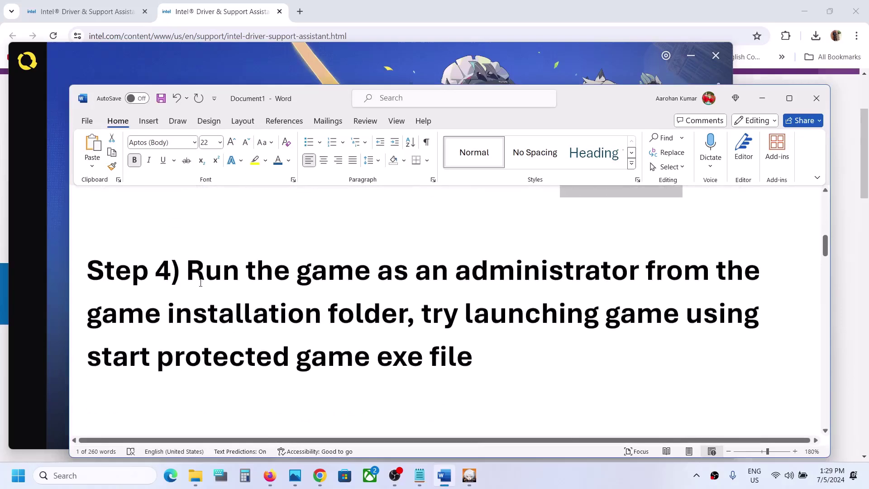
drag(196, 276, 421, 330)
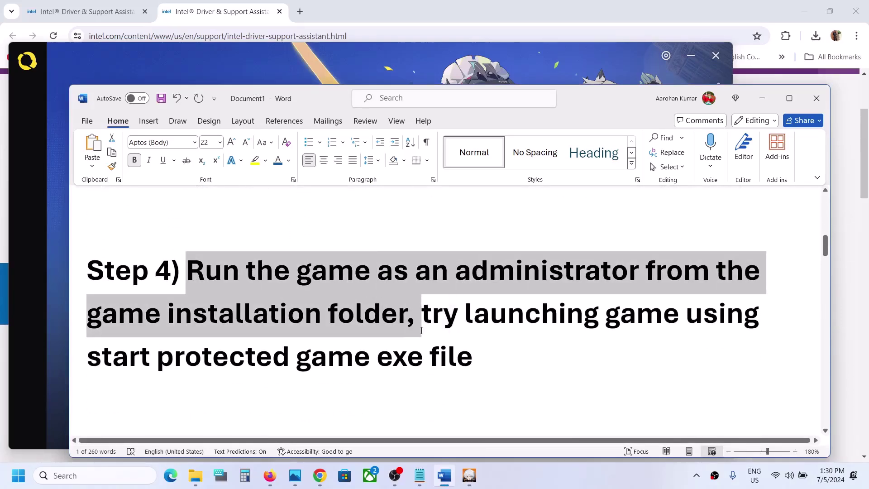
click(498, 341)
Step: Minimize Word and open the game's installation folder from the launcher's Game Settings
click(762, 98)
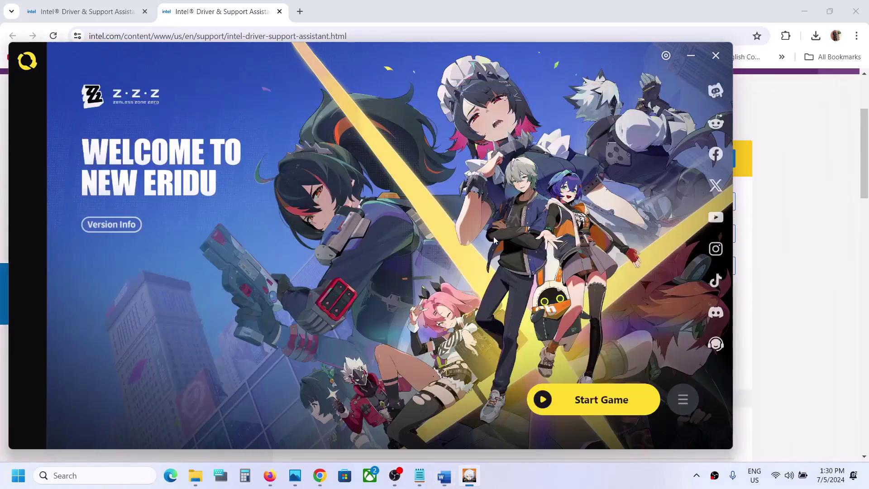
click(679, 406)
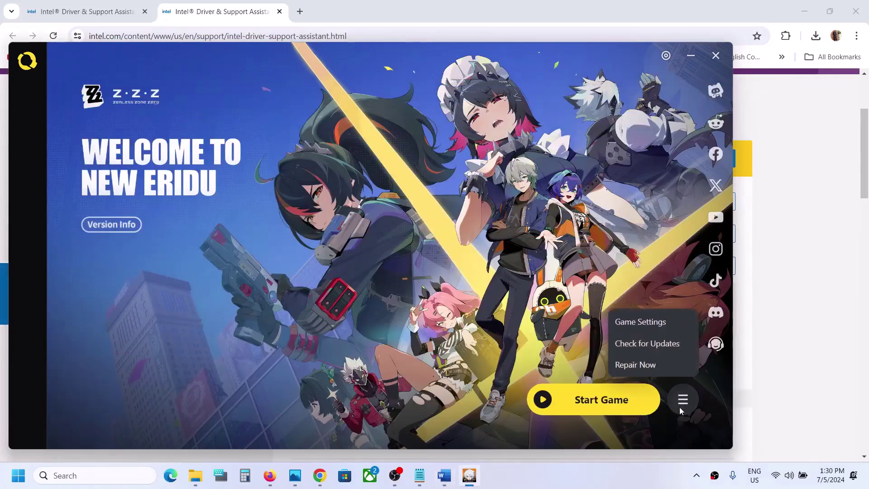
click(654, 324)
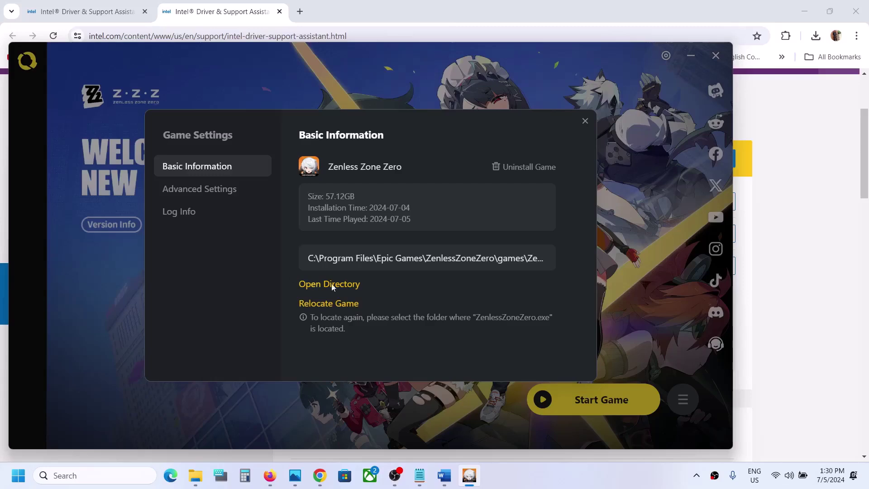
click(341, 283)
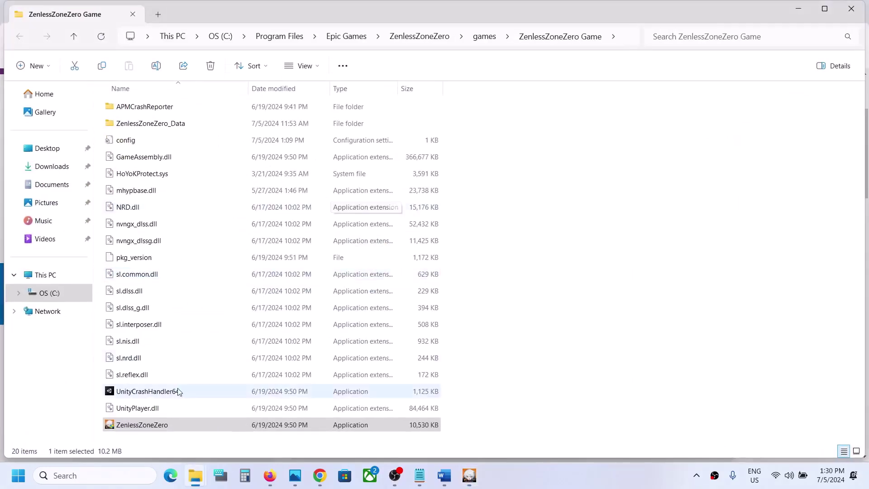
Step: Set ZenlessZoneZero to run as administrator in its Compatibility properties and apply
right_click(153, 425)
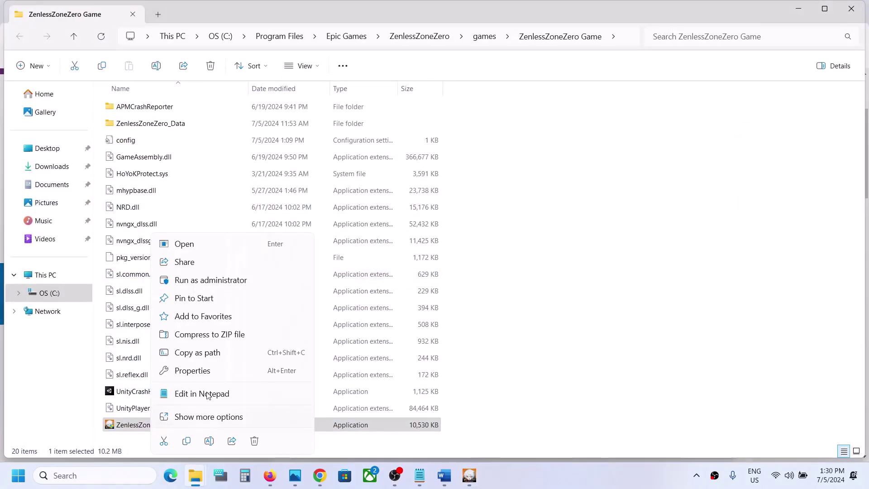
click(200, 376)
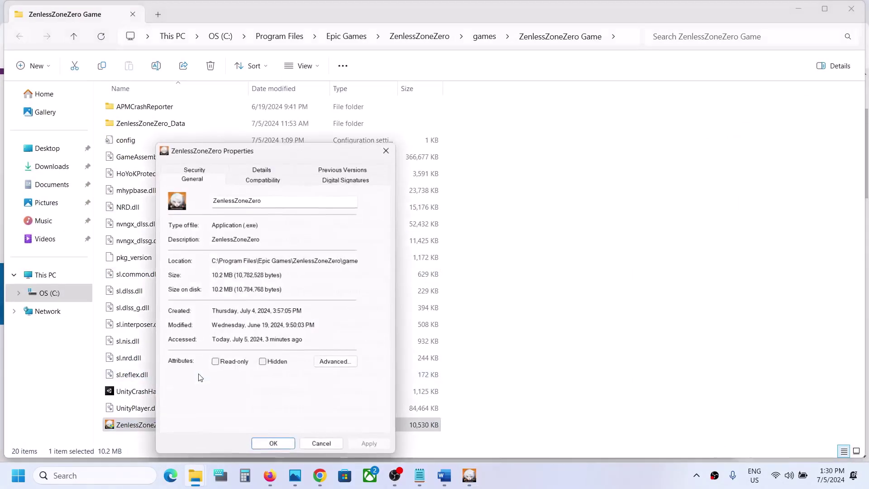
click(270, 181)
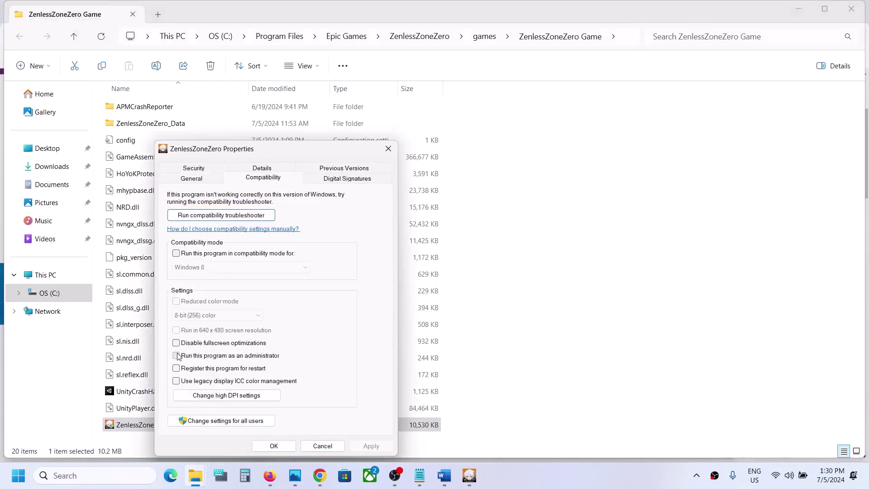
click(365, 445)
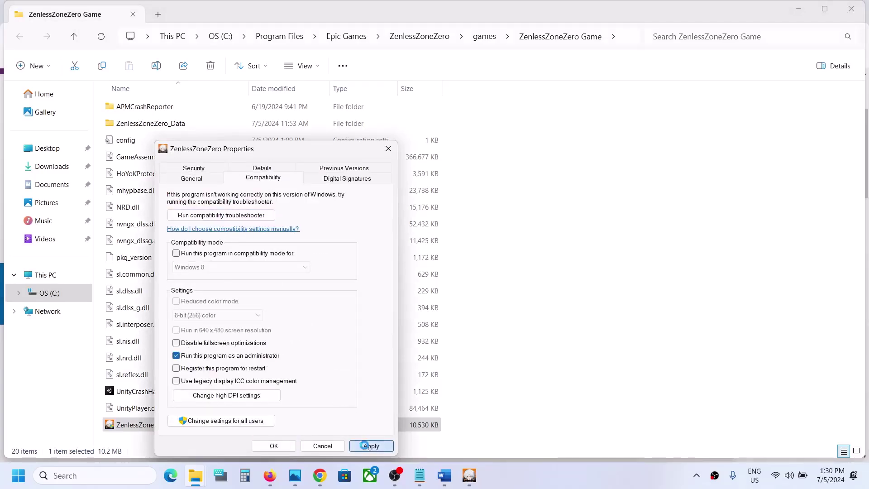
click(282, 444)
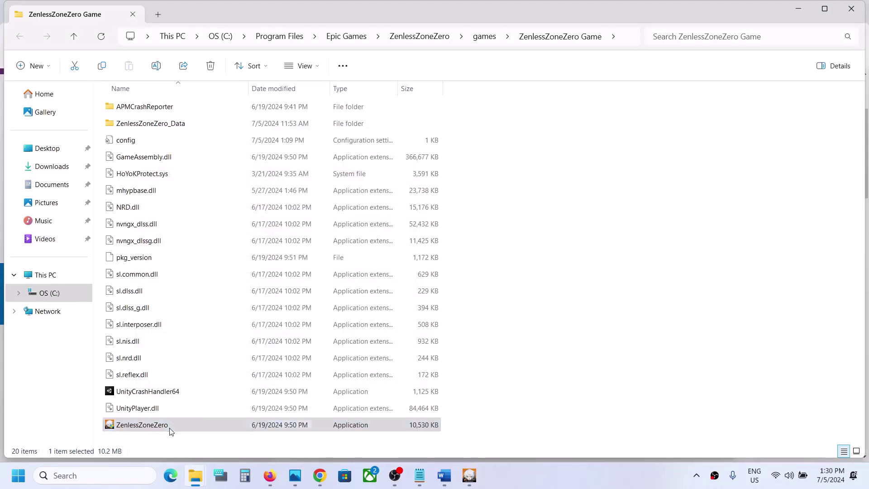
Step: Turn on Windows 8 compatibility mode for ZenlessZoneZero and apply it
right_click(169, 430)
click(253, 372)
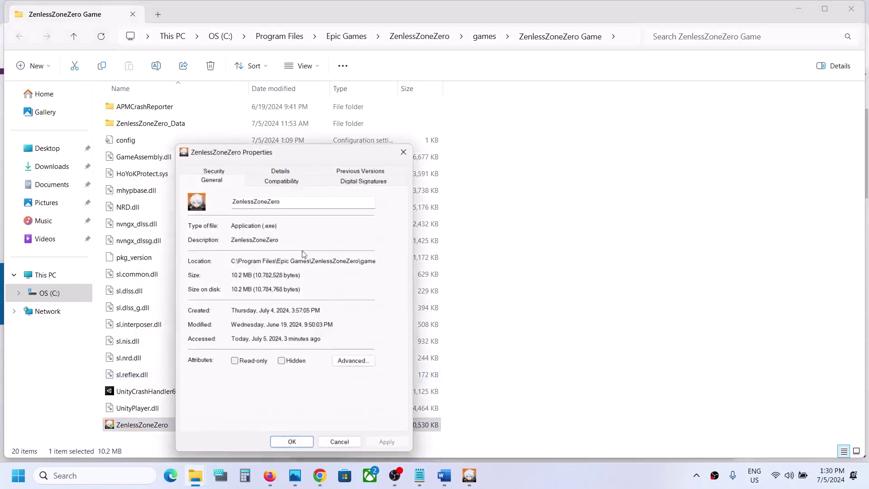
click(273, 183)
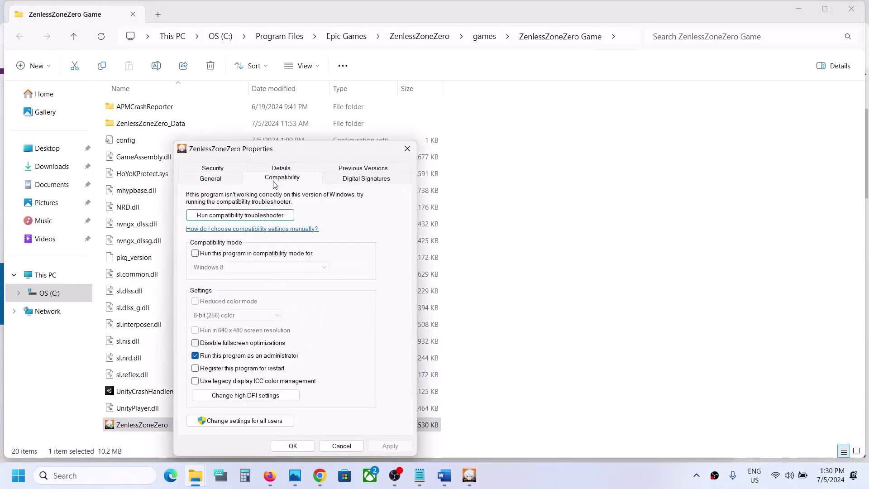
click(196, 254)
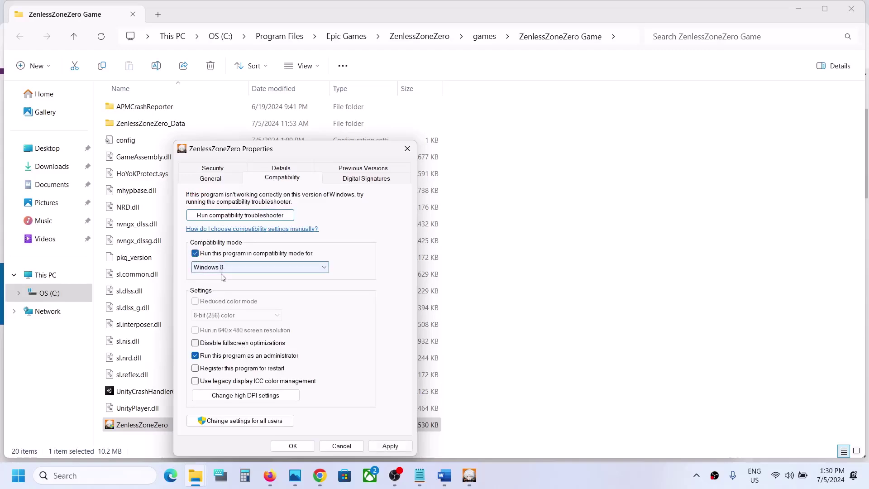
click(389, 447)
click(297, 449)
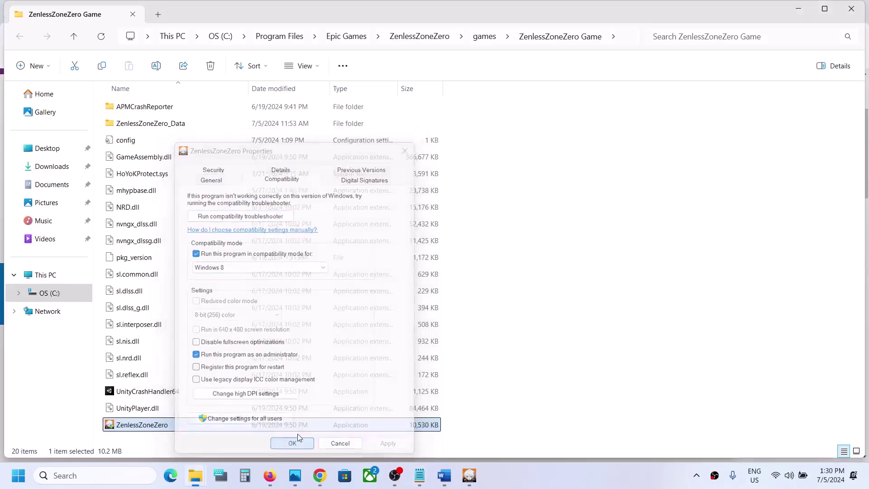
Step: Switch ZenlessZoneZero to Windows 7 compatibility with fullscreen optimizations disabled, and apply
right_click(217, 420)
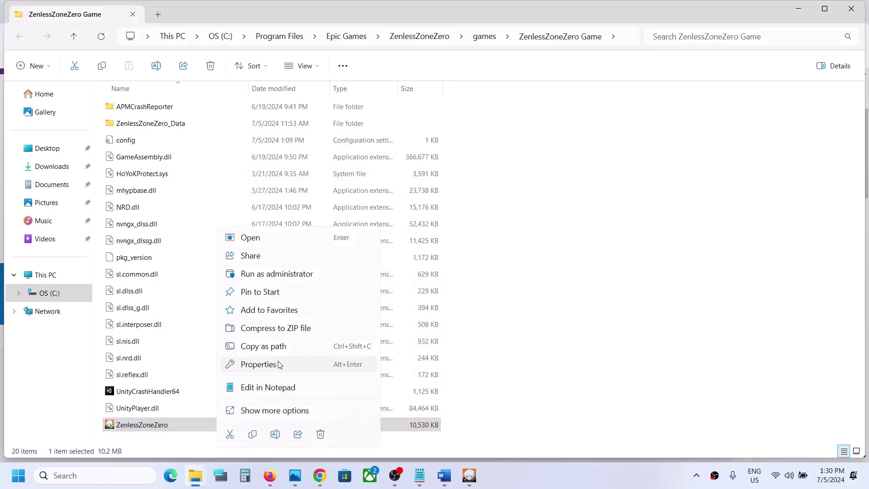
click(276, 363)
click(314, 181)
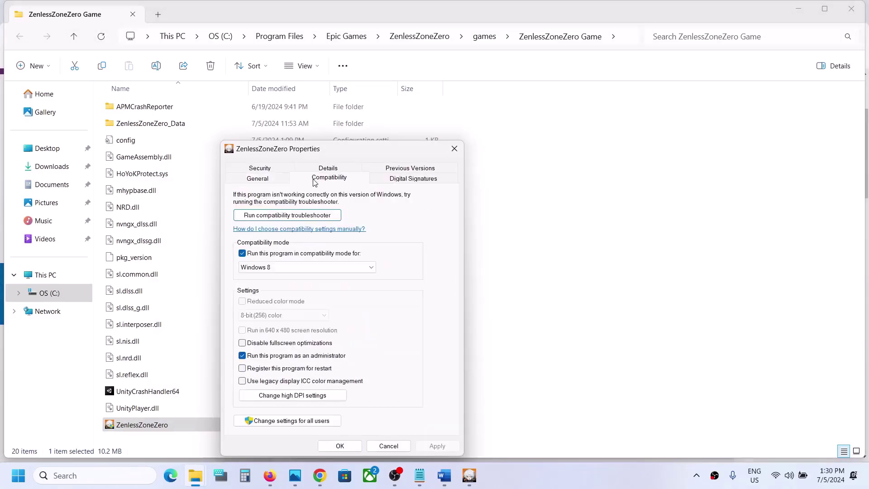
click(276, 266)
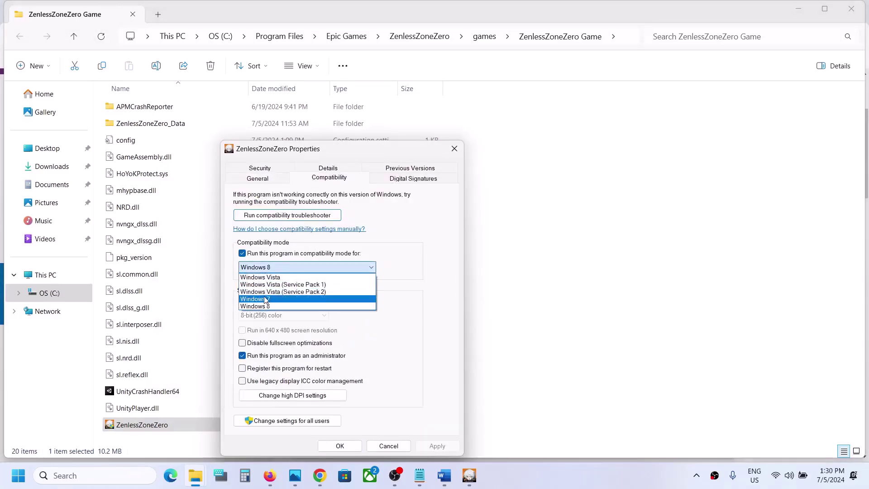
click(267, 299)
click(437, 446)
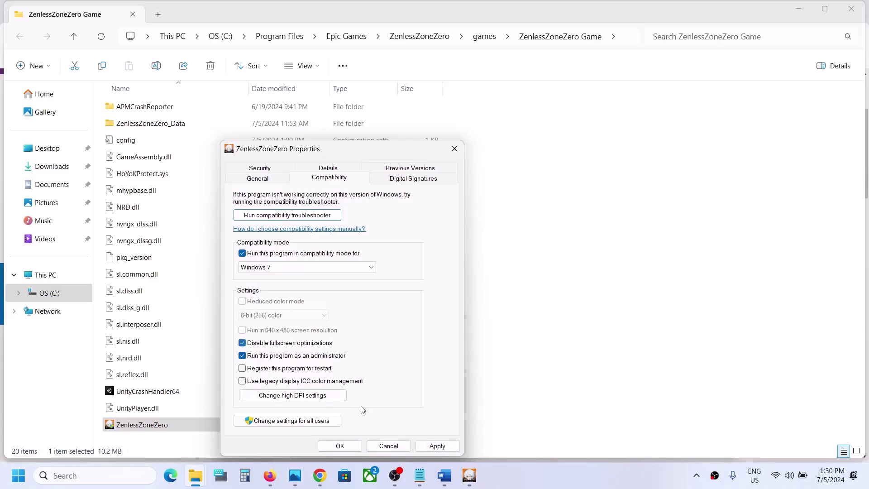
click(436, 446)
click(339, 446)
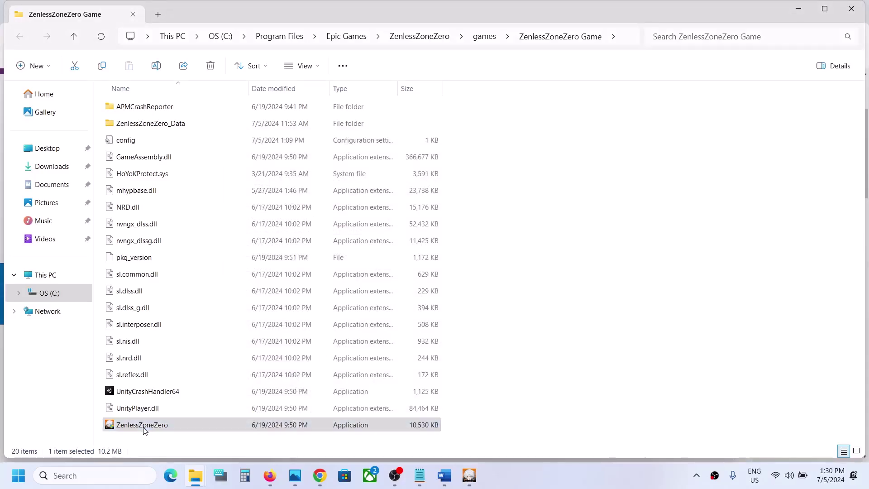
Step: Clear compatibility mode, fullscreen and administrator options for ZenlessZoneZero, and apply
right_click(144, 430)
click(193, 371)
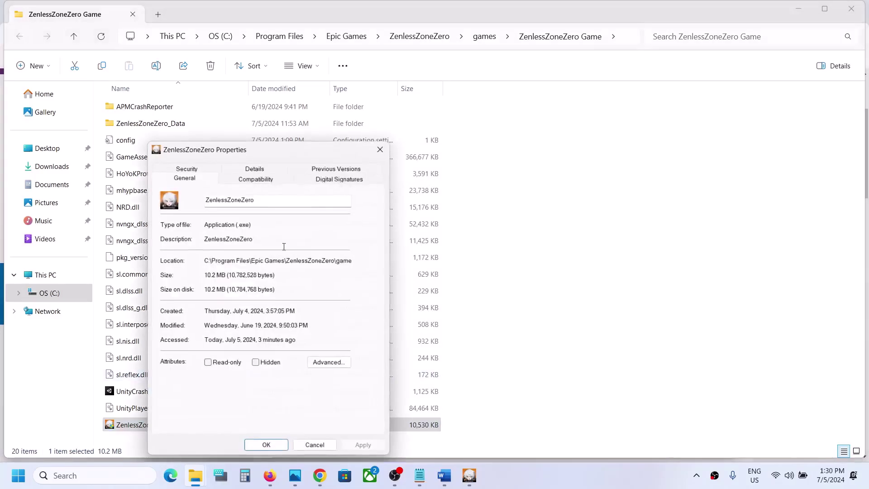
click(254, 179)
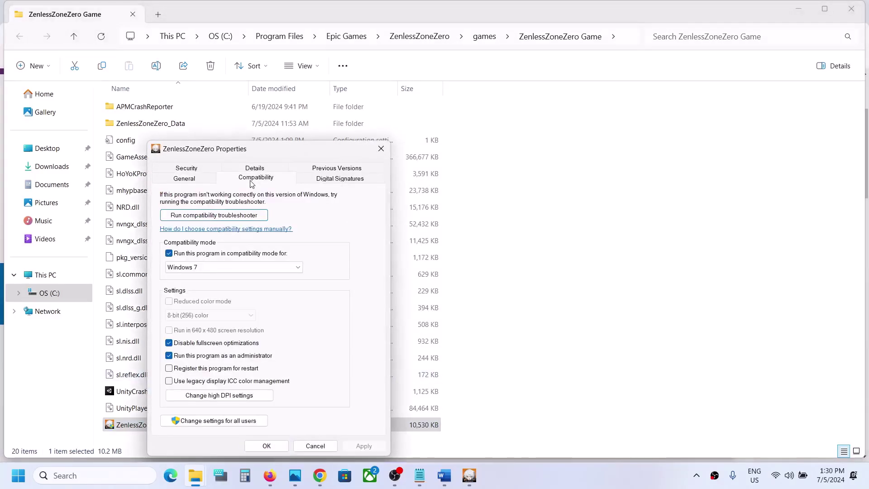
click(169, 253)
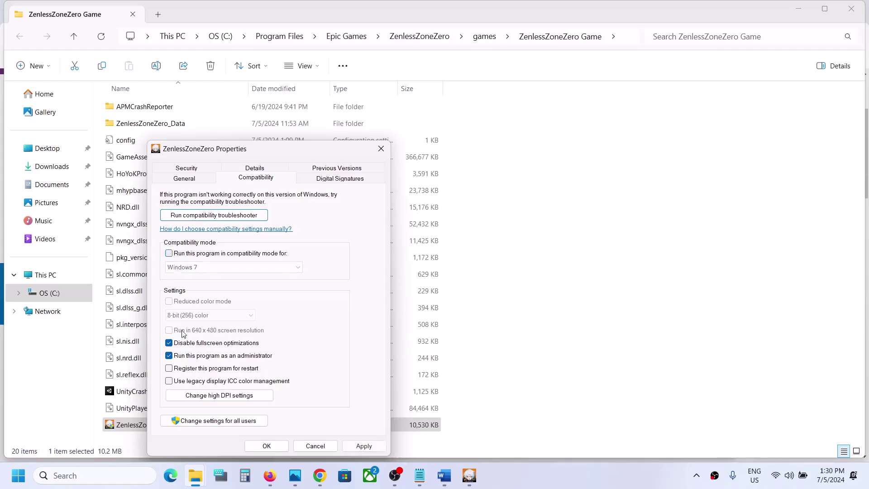
click(169, 356)
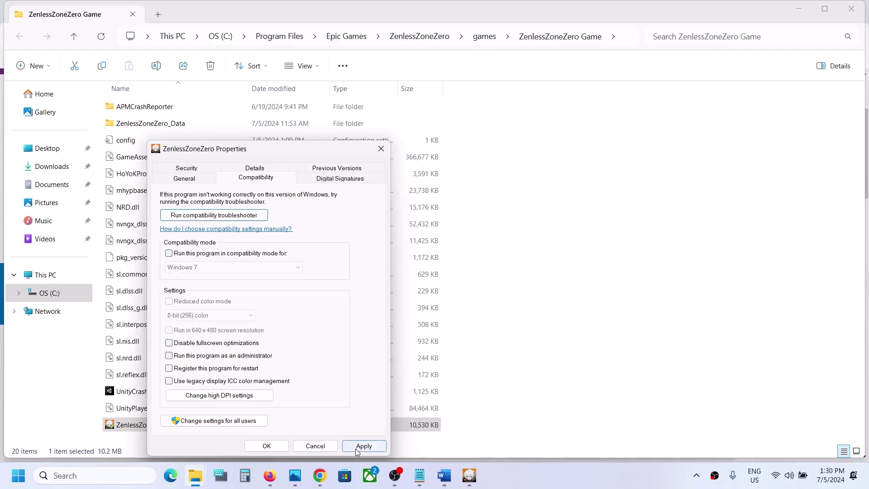
click(363, 445)
click(269, 447)
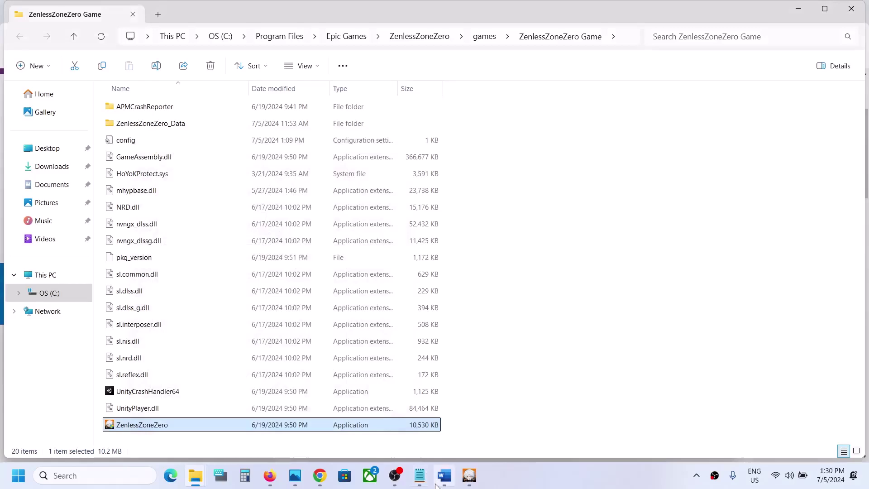
Step: Highlight Step 5 in the notes, then close the launcher's game settings panel
click(444, 475)
scroll(386, 277, down, 2)
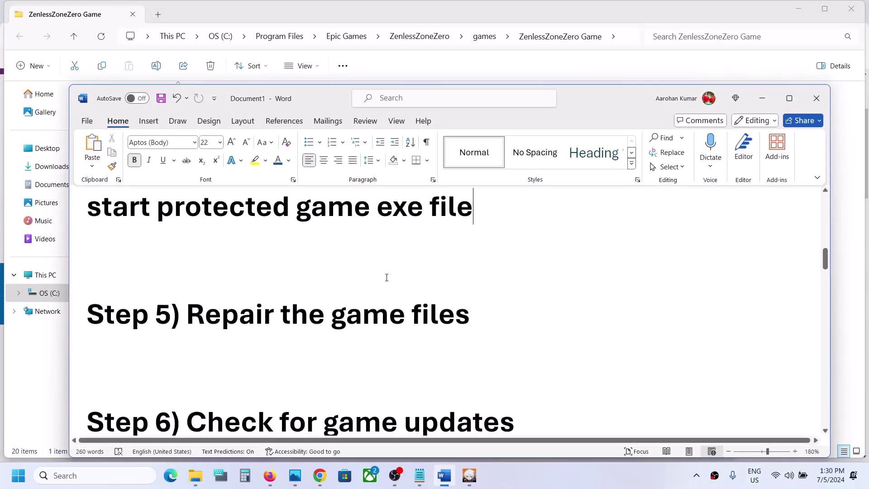
drag(186, 313, 470, 312)
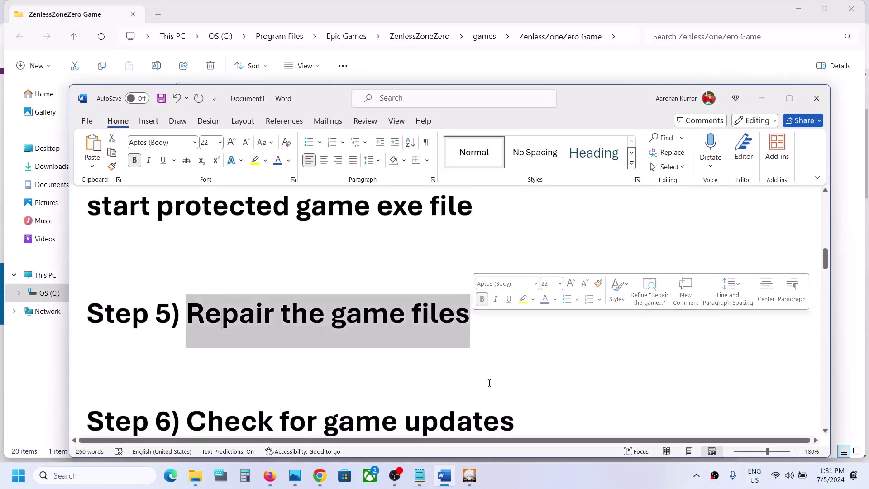
click(469, 475)
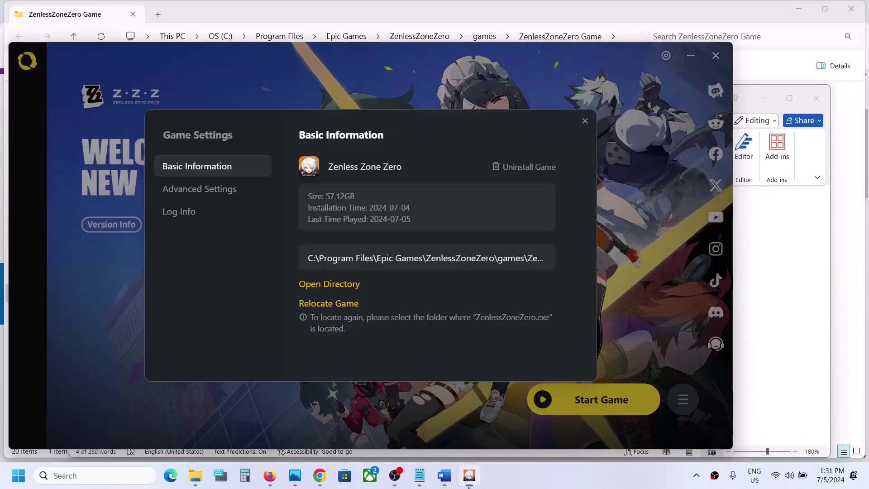
click(588, 122)
click(691, 399)
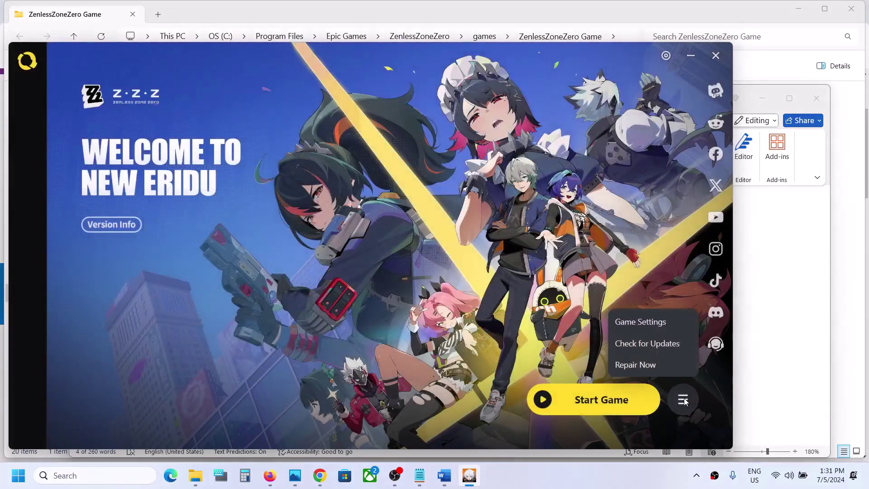
Step: Dismiss the Repair Now reminder without repairing the game files
click(638, 367)
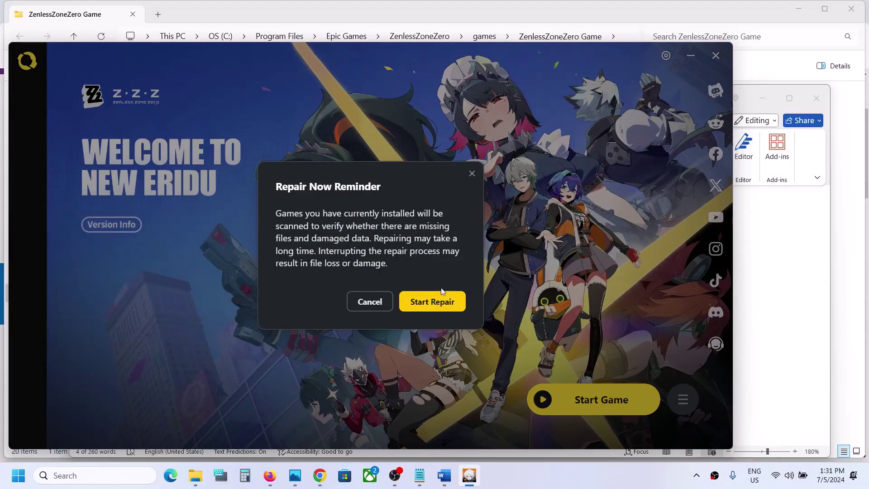
click(472, 175)
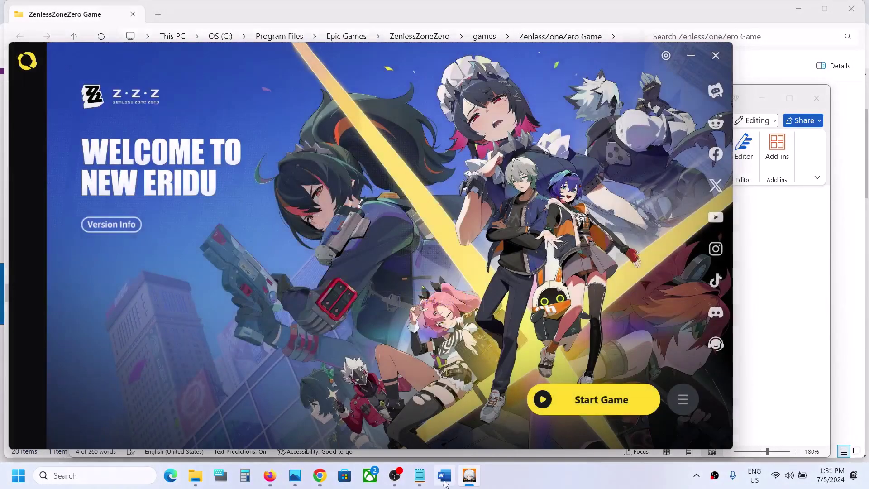
click(444, 475)
scroll(391, 419, down, 2)
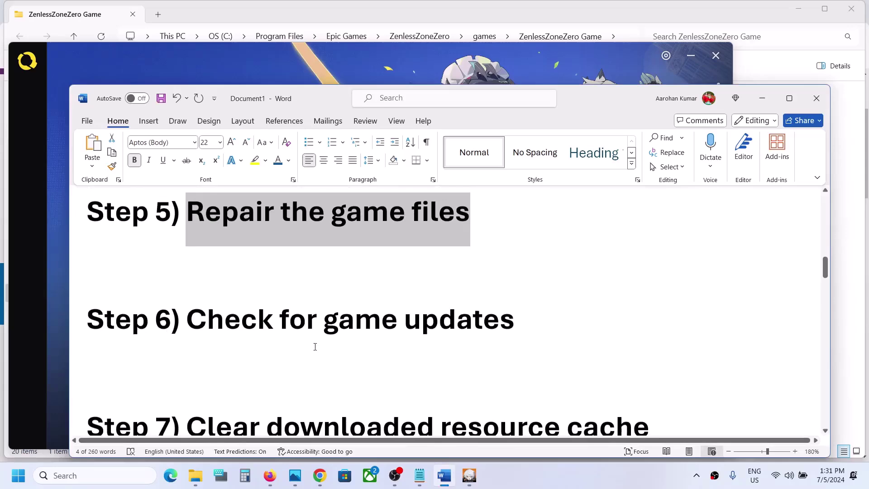
Step: Run the launcher's Check for Updates and acknowledge the no-update-required note
click(468, 479)
click(679, 401)
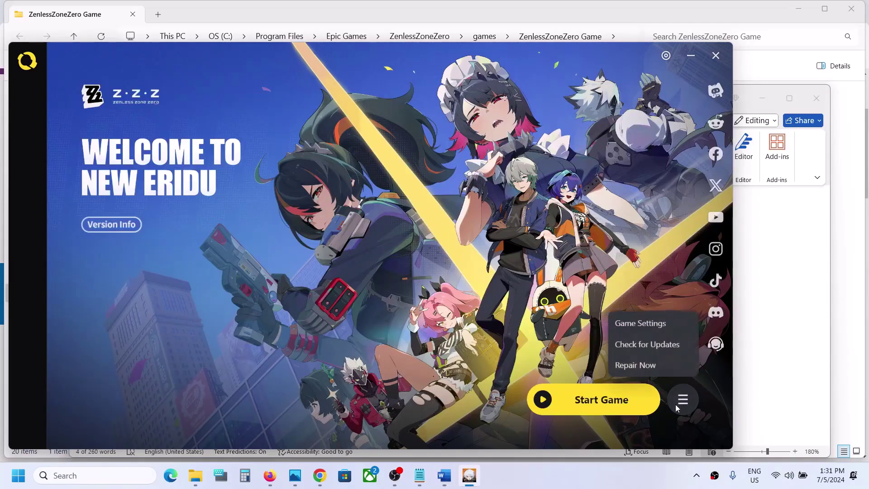
click(661, 343)
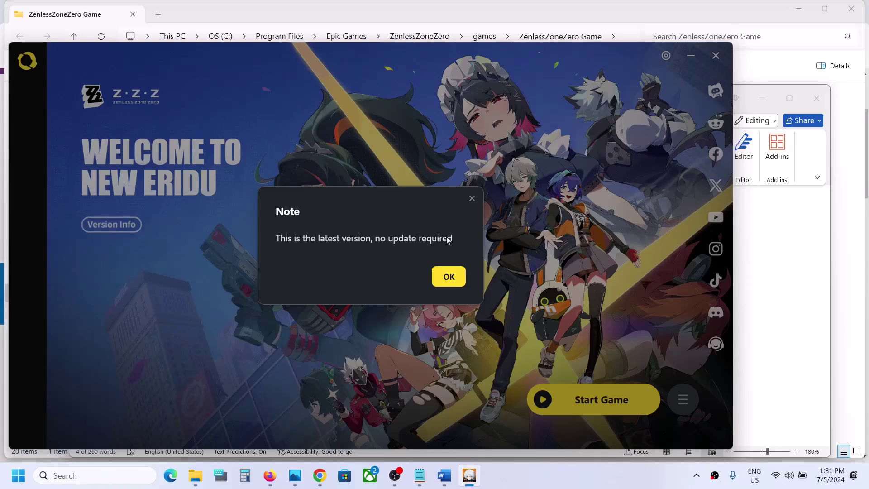
click(442, 274)
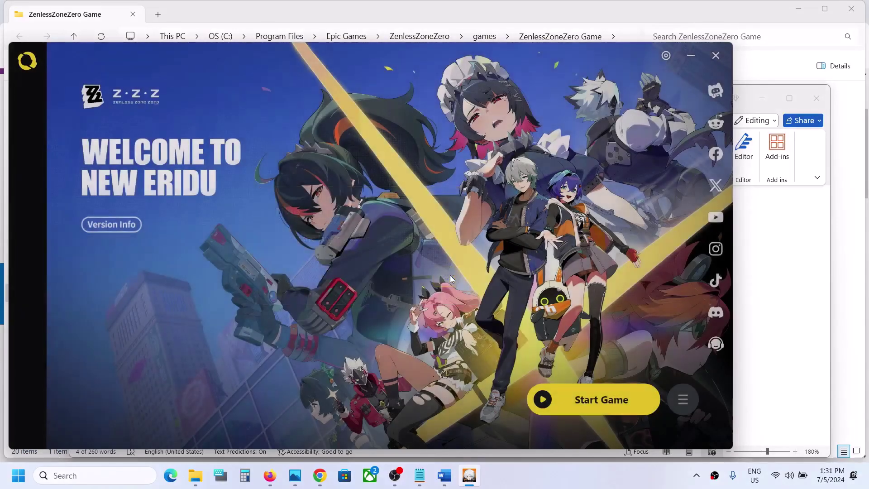
click(448, 483)
scroll(302, 284, down, 3)
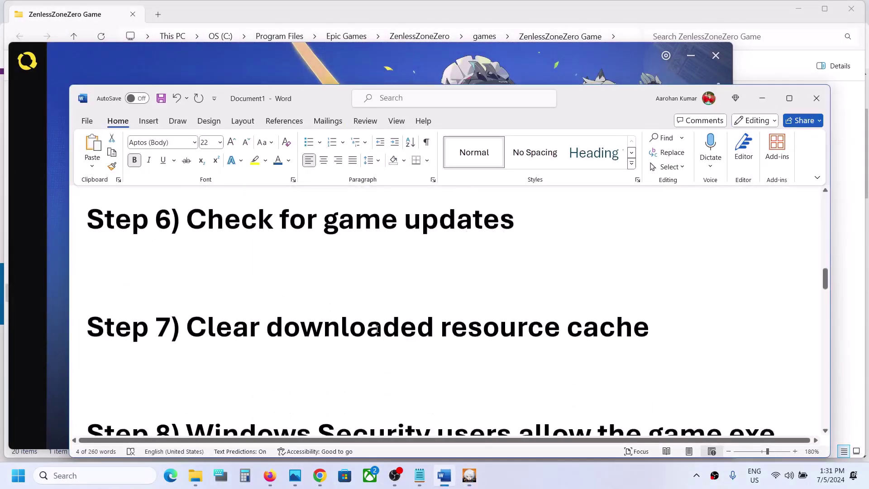
Step: Clear Downloaded Resource Cache under Game Settings > Advanced Settings, confirm, and close Game Settings
drag(303, 285, 650, 282)
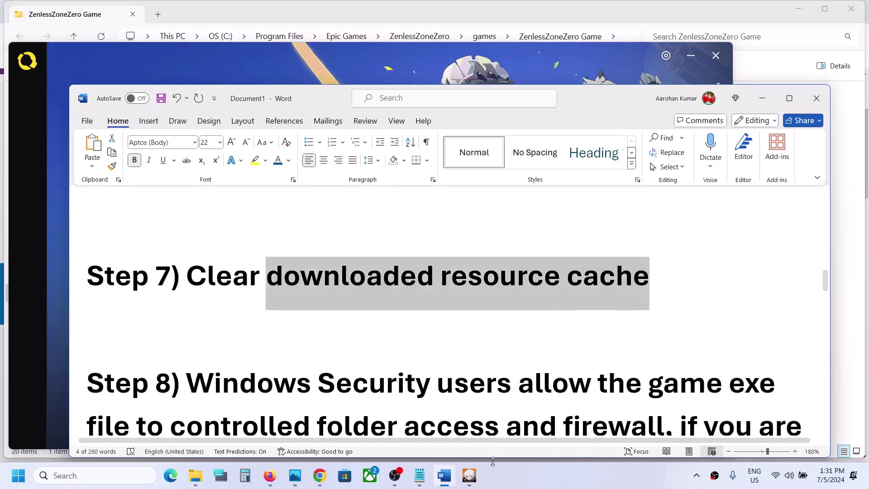
click(469, 475)
click(683, 399)
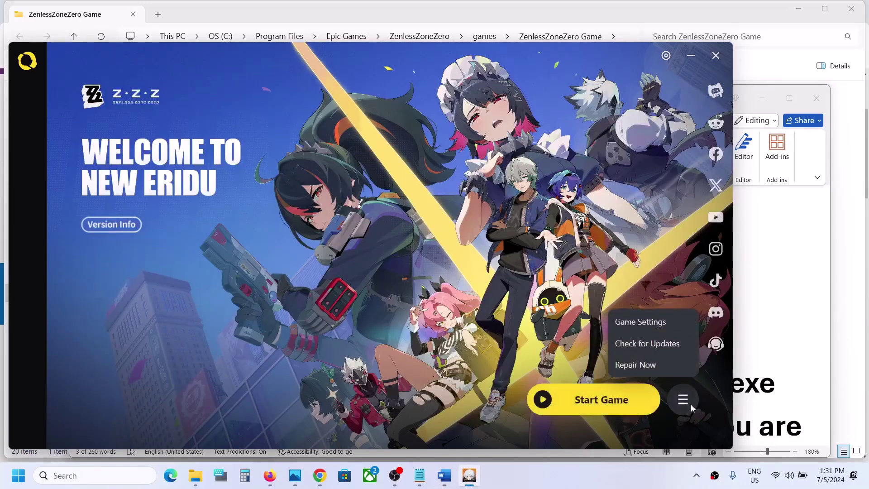
click(645, 322)
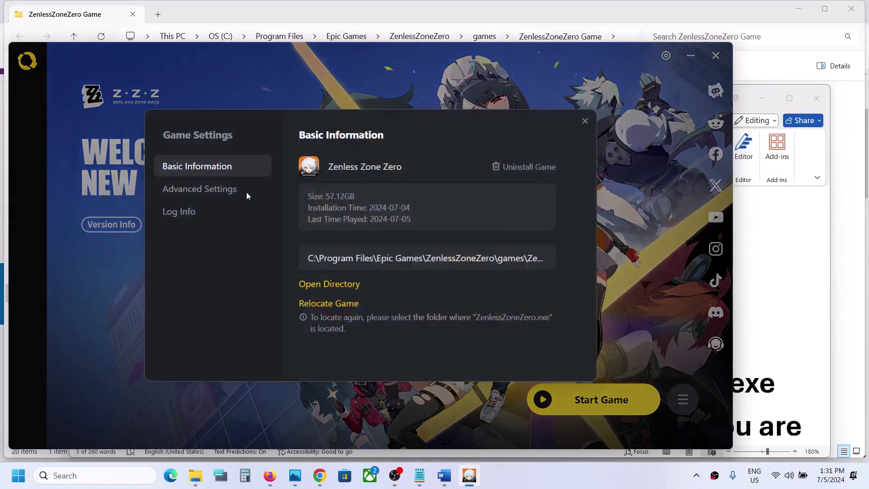
click(227, 189)
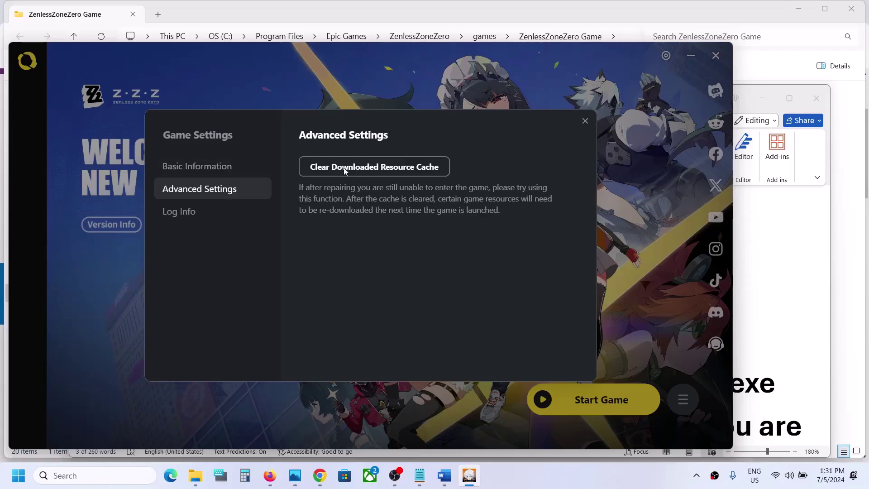
click(368, 167)
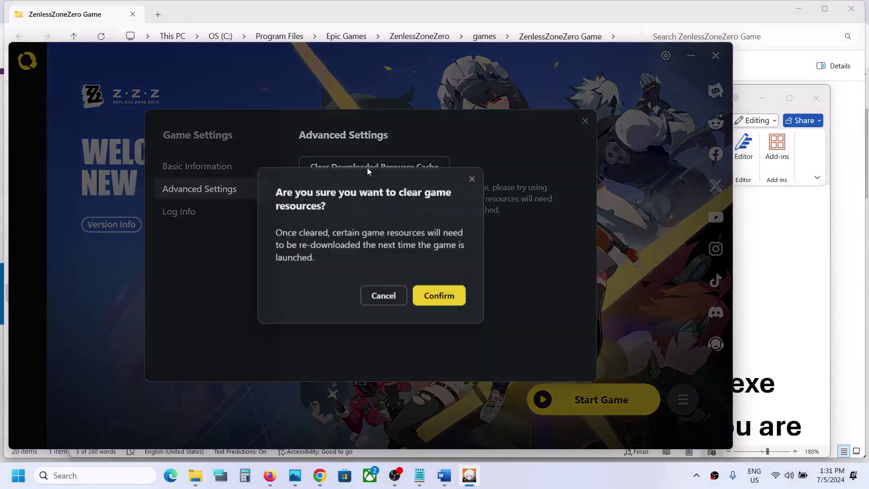
click(433, 297)
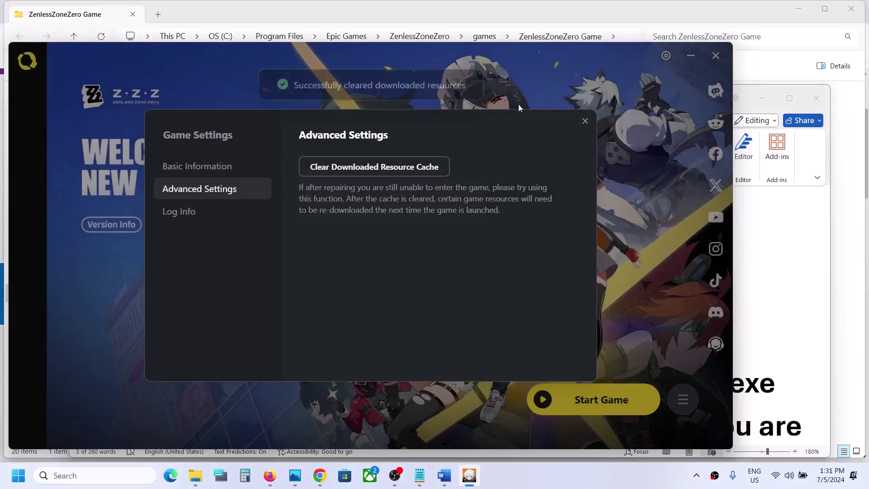
click(585, 121)
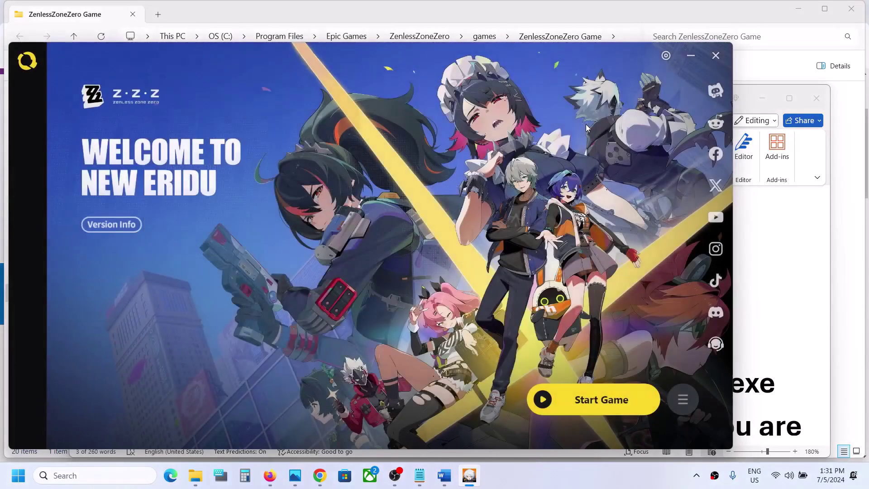
click(451, 474)
scroll(383, 304, down, 3)
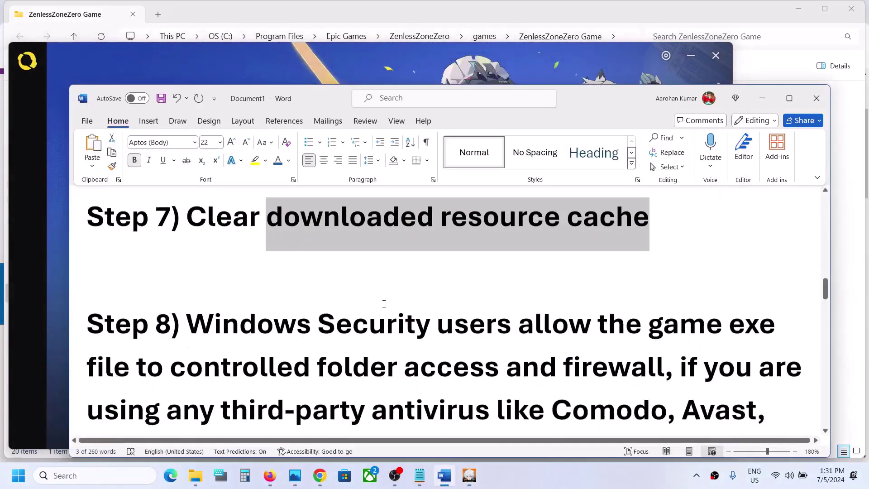
Step: Mark the antivirus and Windows Security passages of Step 8 in the notes
scroll(384, 303, down, 2)
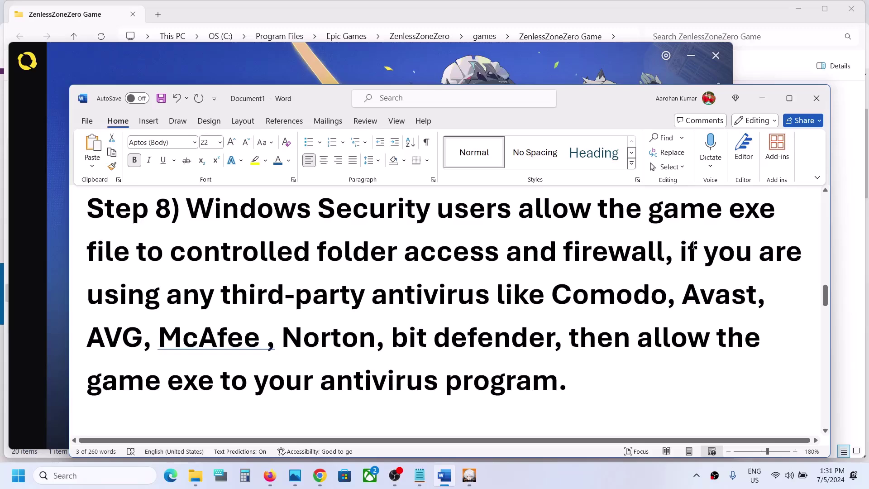
drag(681, 248, 465, 337)
click(464, 337)
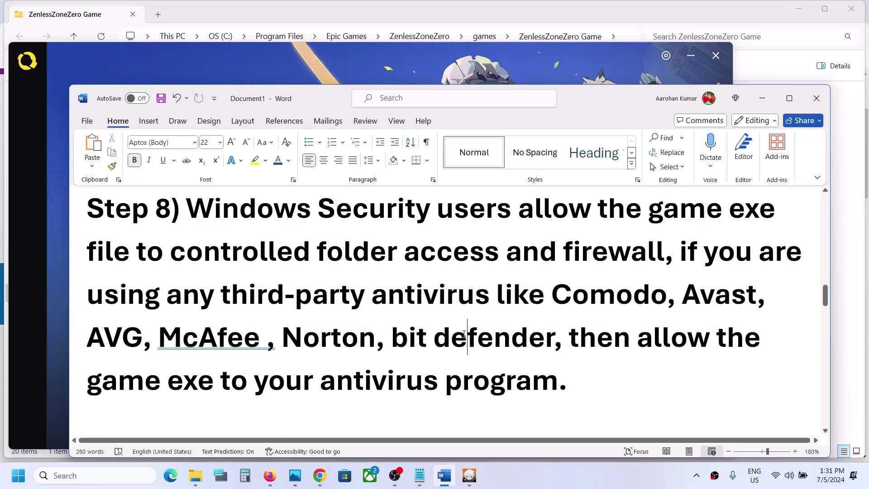
drag(90, 383, 445, 382)
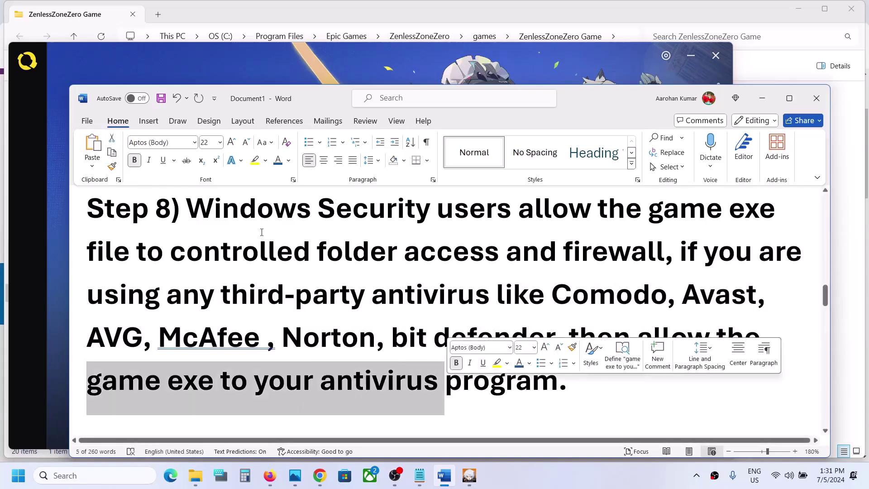
drag(258, 212, 516, 211)
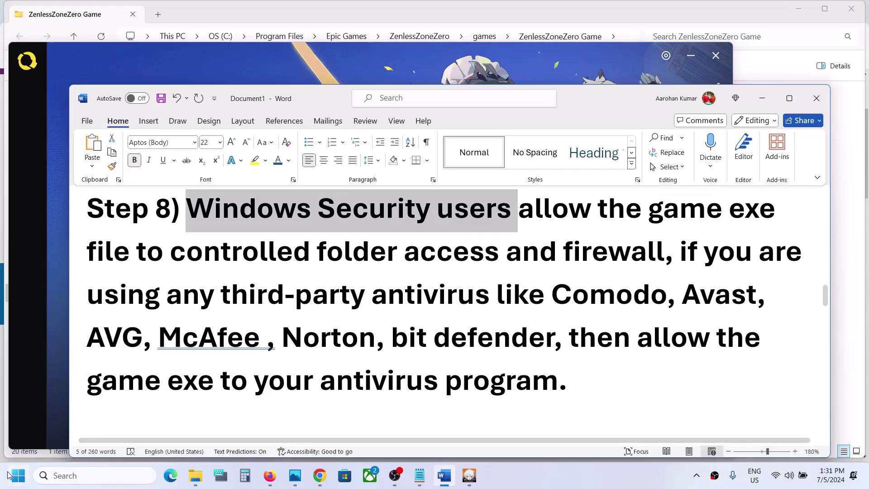
Step: Reach Windows Security's ransomware protection page via Settings > Privacy & security
click(18, 475)
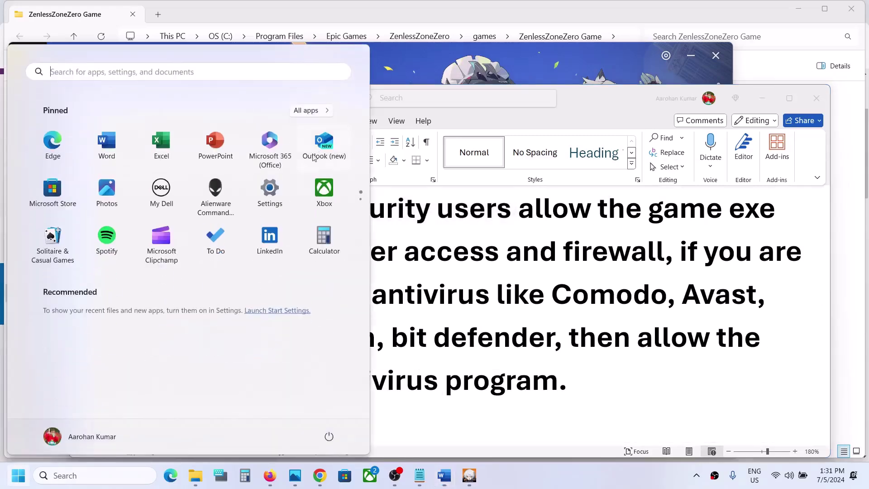
click(269, 188)
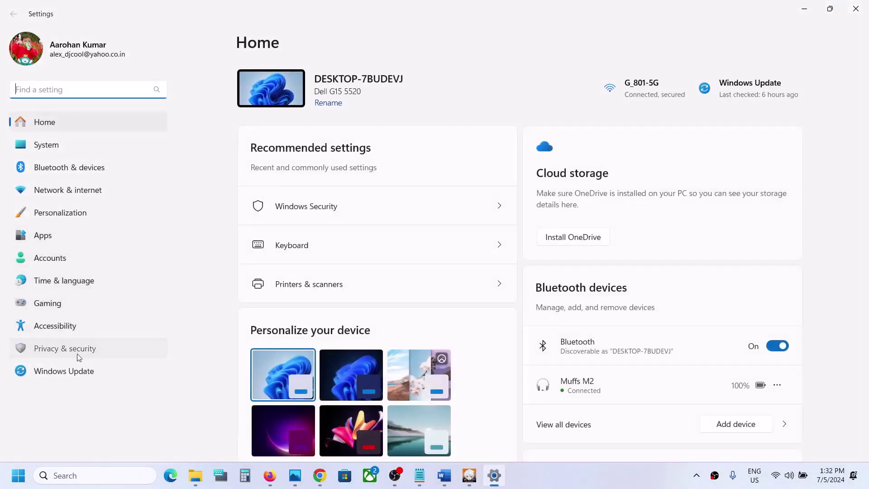
click(80, 357)
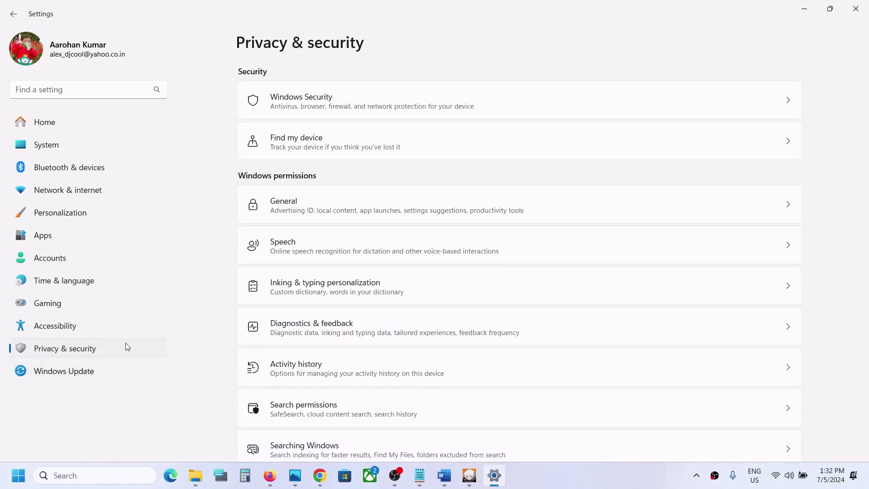
click(354, 95)
click(309, 175)
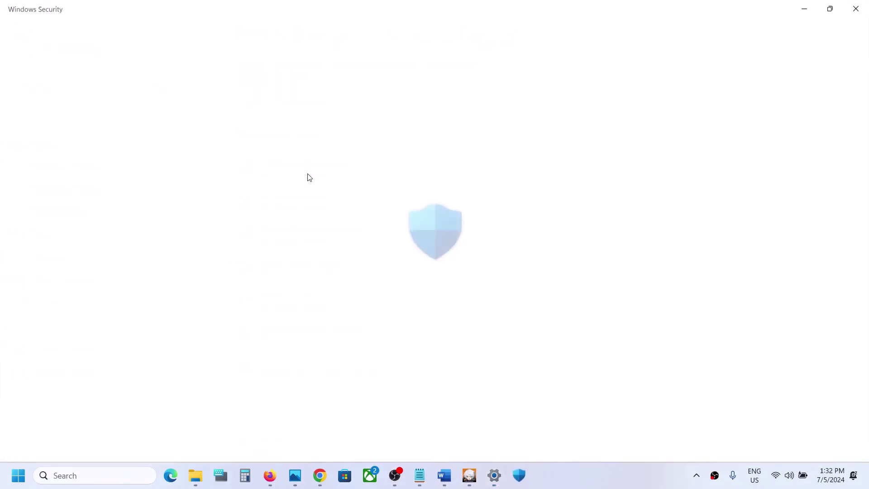
scroll(302, 310, down, 2)
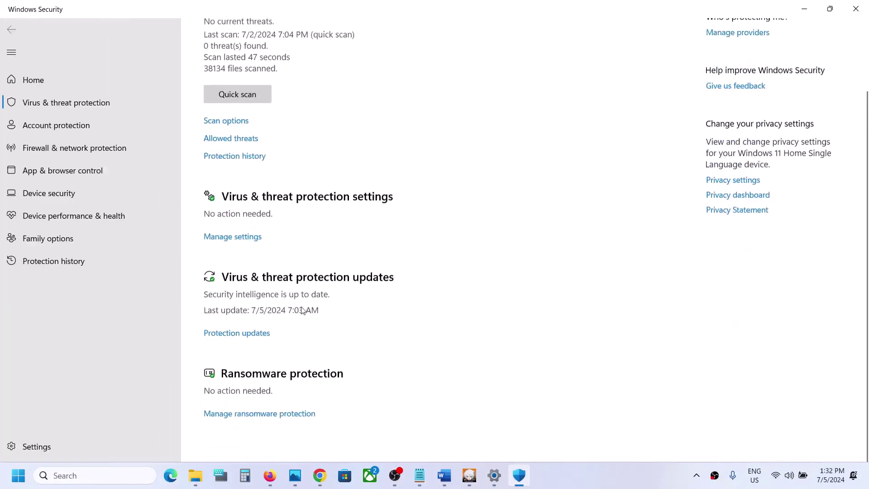
click(267, 421)
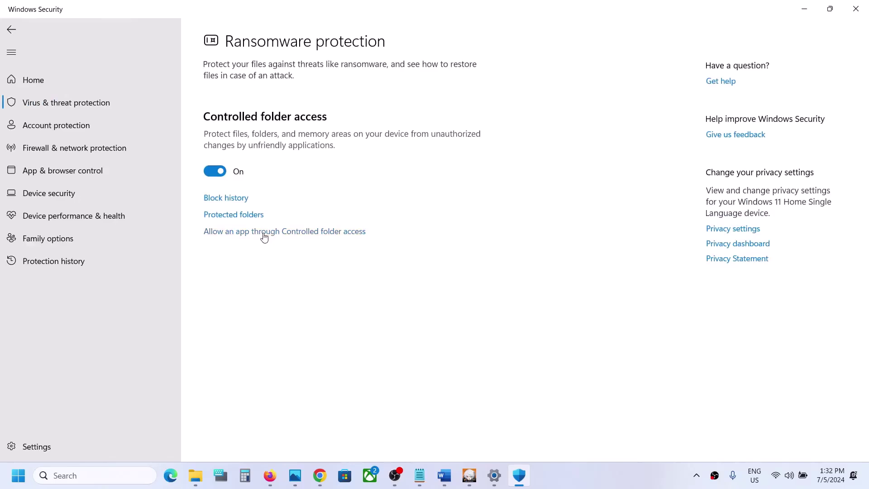
Step: Allow ZenlessZoneZero.exe from Program Files > Epic Games > ZenlessZoneZero Game through Controlled folder access
click(264, 233)
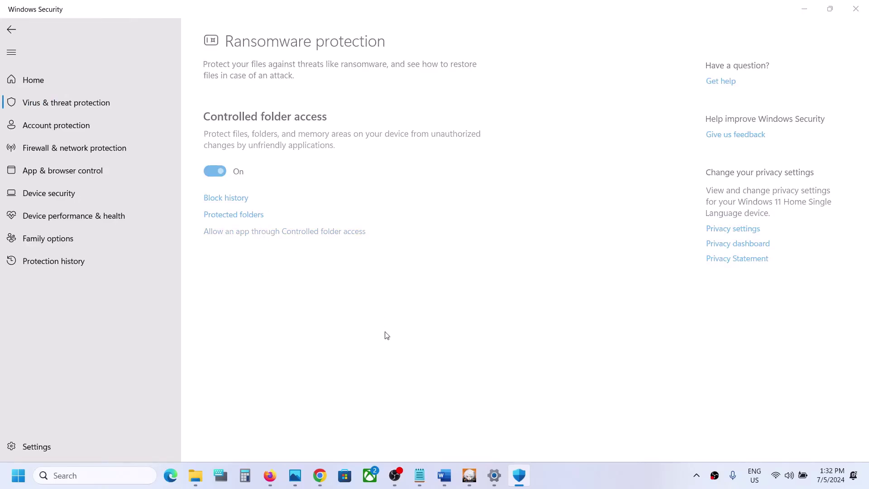
click(276, 131)
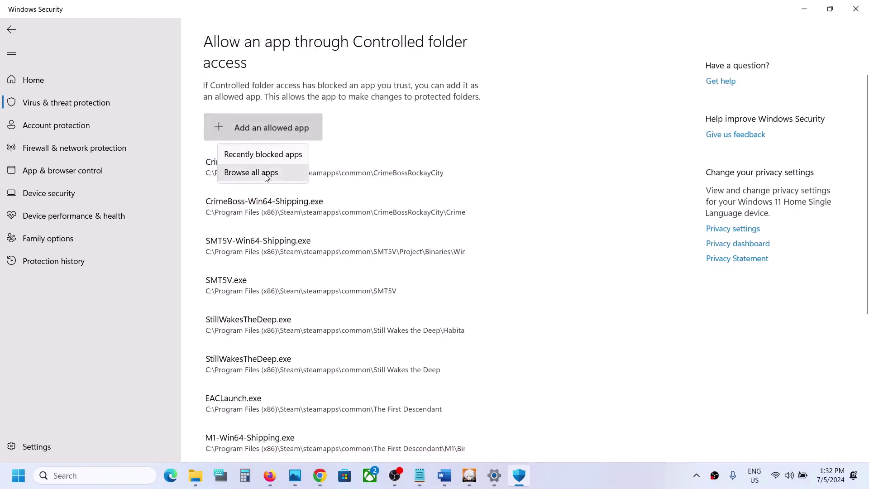
click(266, 177)
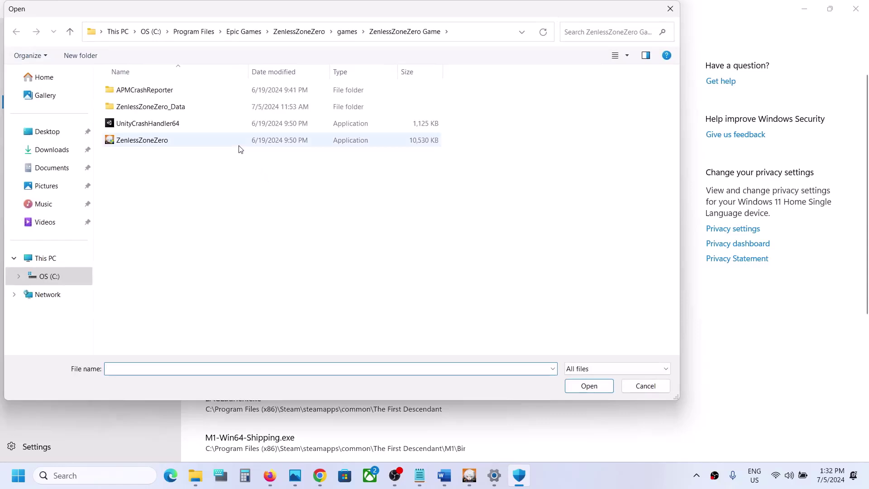
click(48, 258)
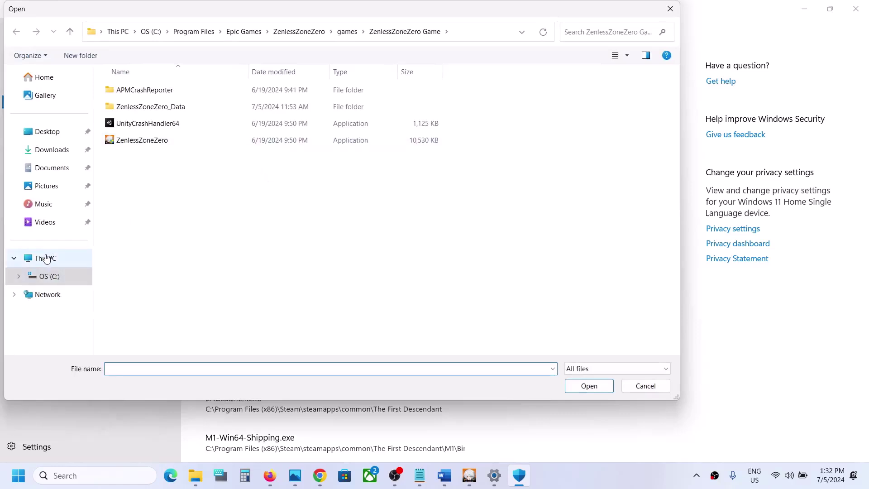
double_click(186, 101)
scroll(188, 239, down, 1)
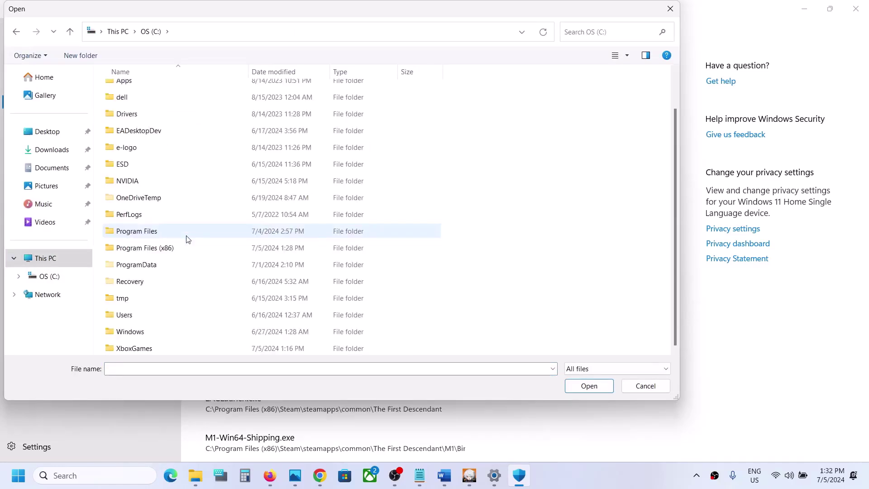
double_click(167, 237)
scroll(160, 200, down, 1)
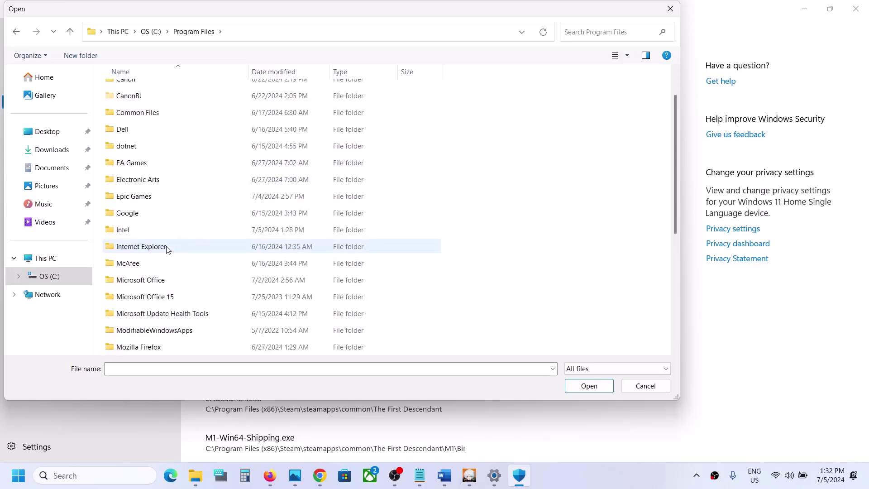
double_click(154, 197)
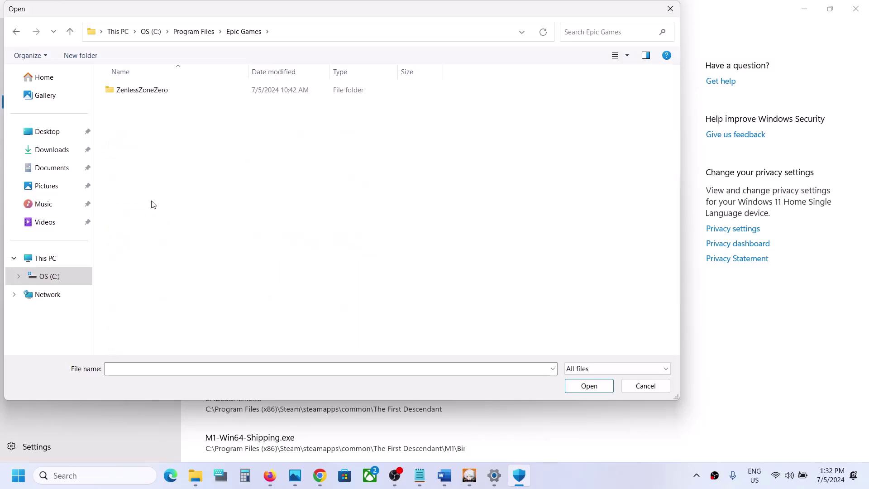
double_click(162, 87)
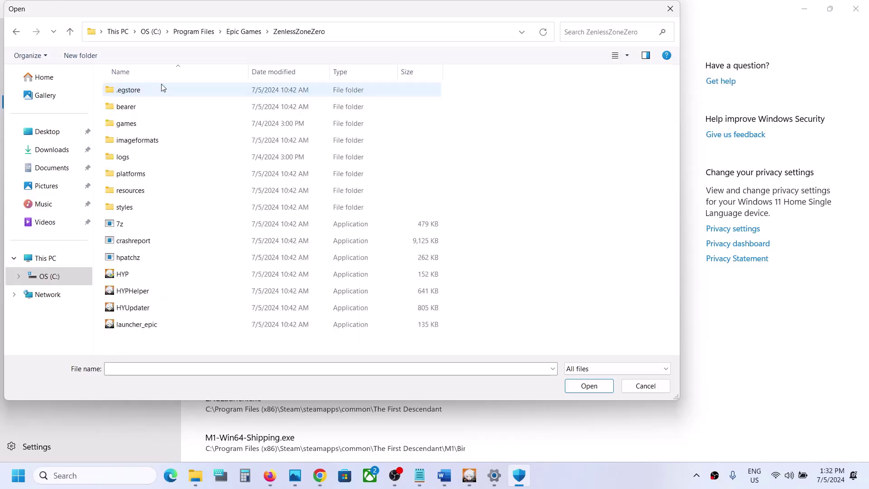
double_click(131, 124)
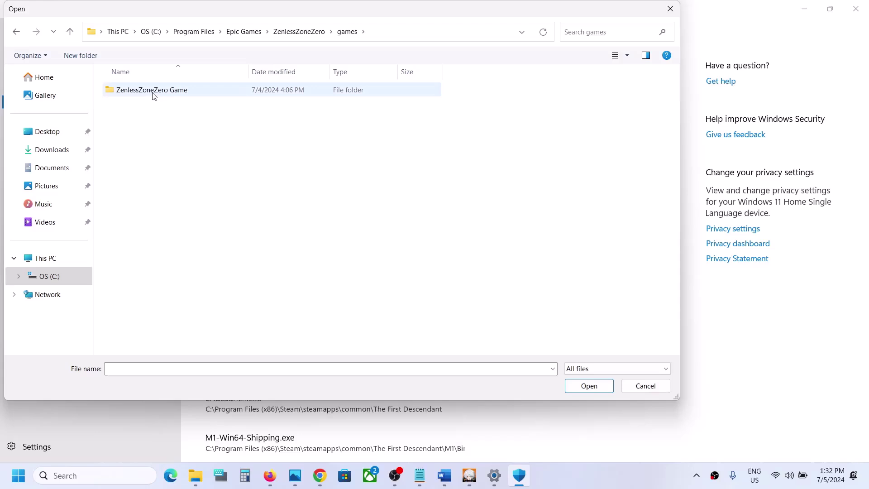
double_click(154, 91)
click(136, 140)
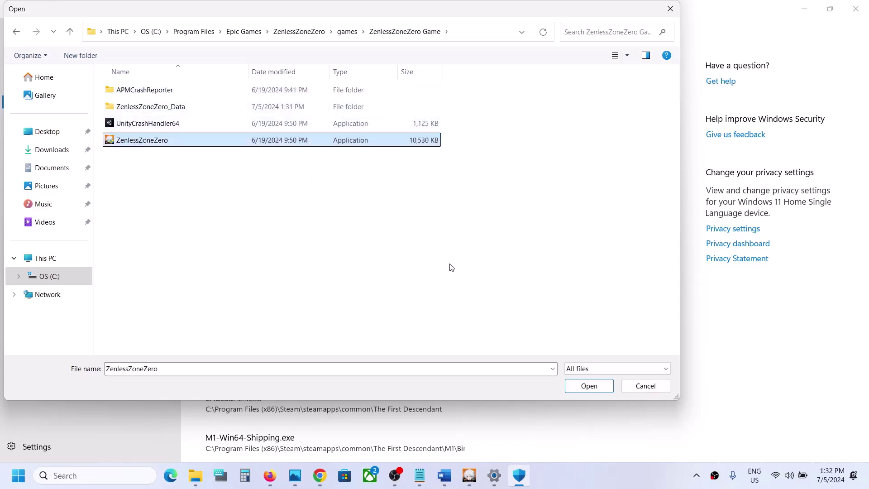
click(597, 385)
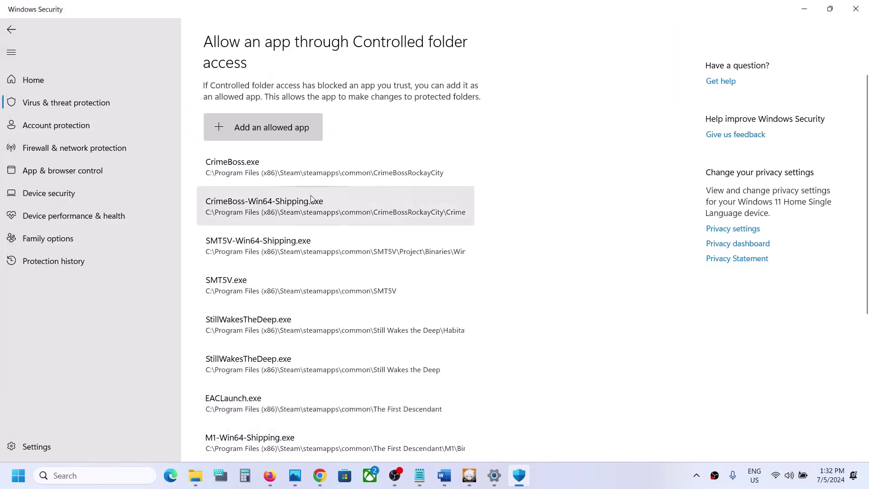
Step: Also allow HYP.exe from the ZenlessZoneZero folder through Controlled folder access
click(290, 129)
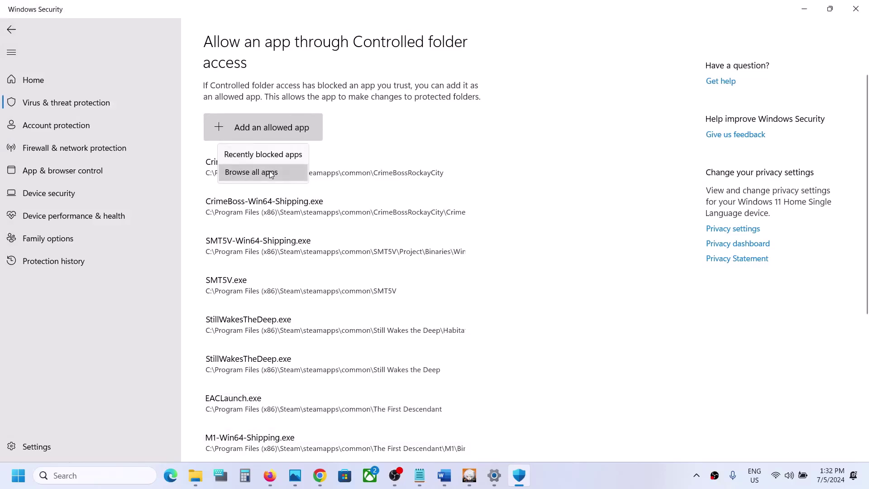
click(271, 173)
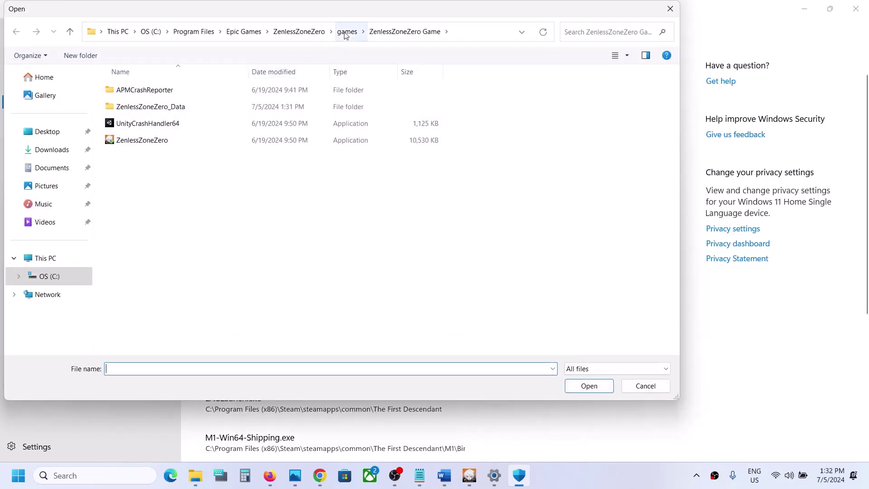
click(345, 35)
click(300, 31)
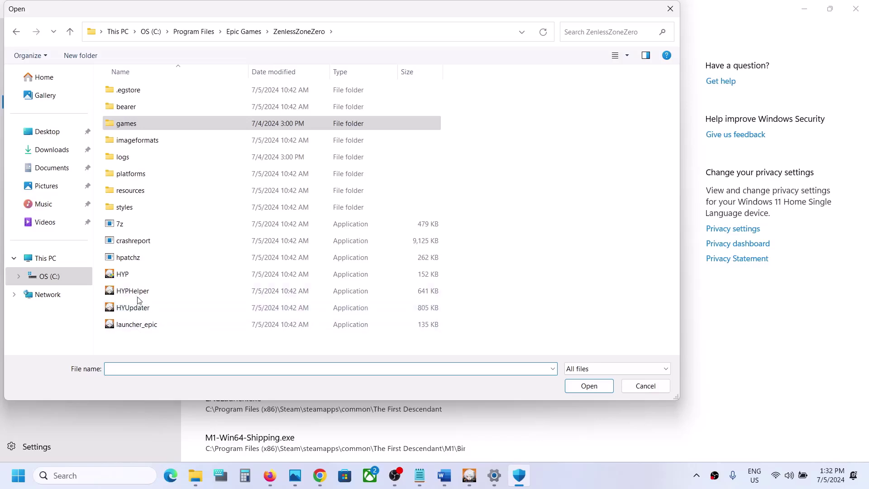
click(122, 274)
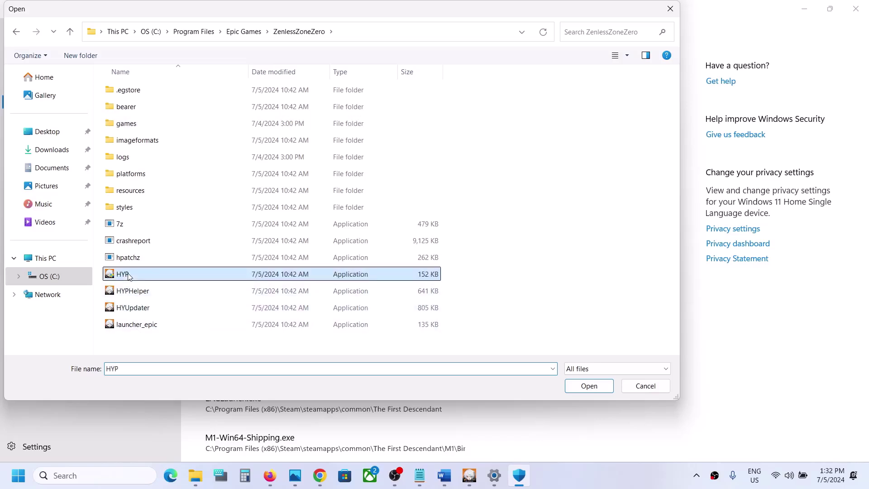
click(596, 386)
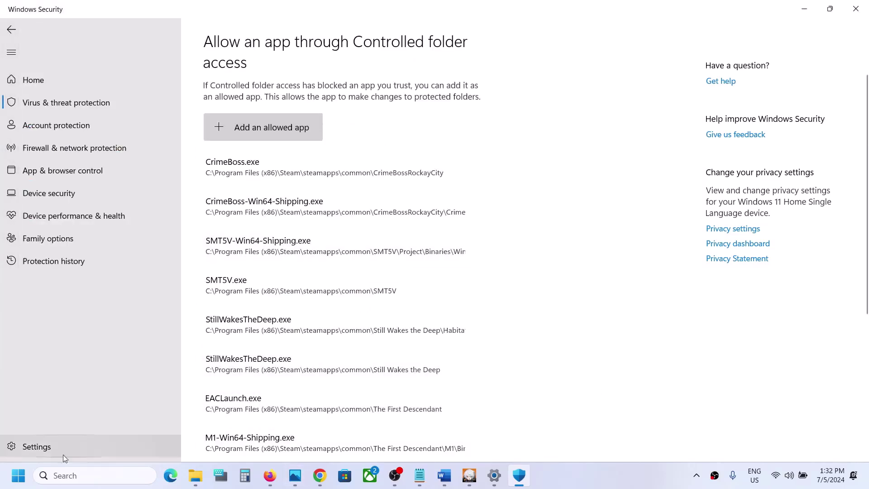
Step: Open Windows Defender Firewall's allowed apps list from Control Panel
click(18, 483)
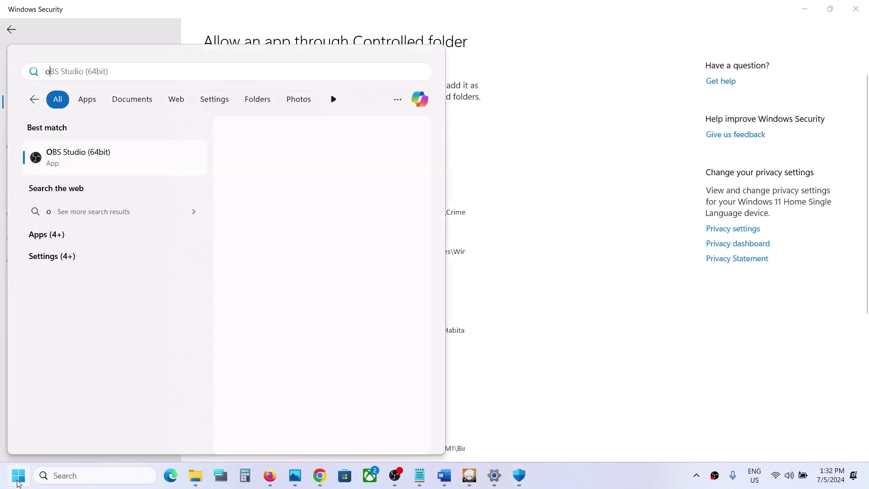
text(ontrol)
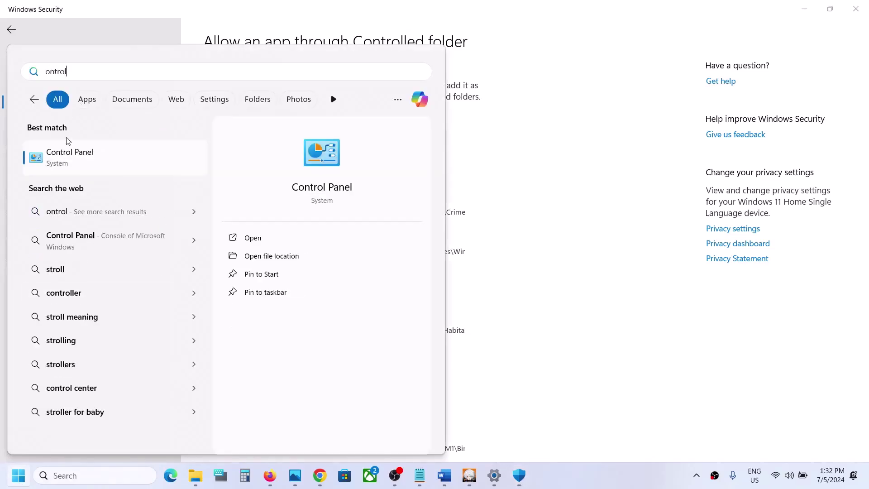
click(64, 156)
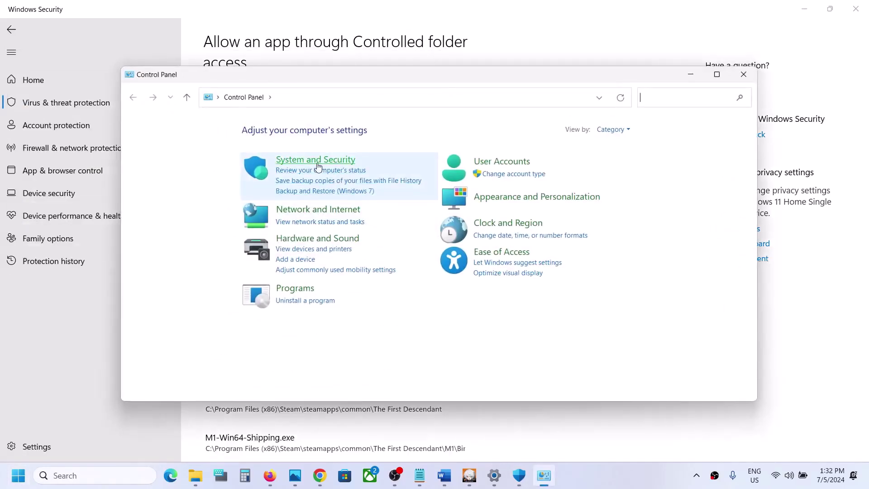
click(319, 167)
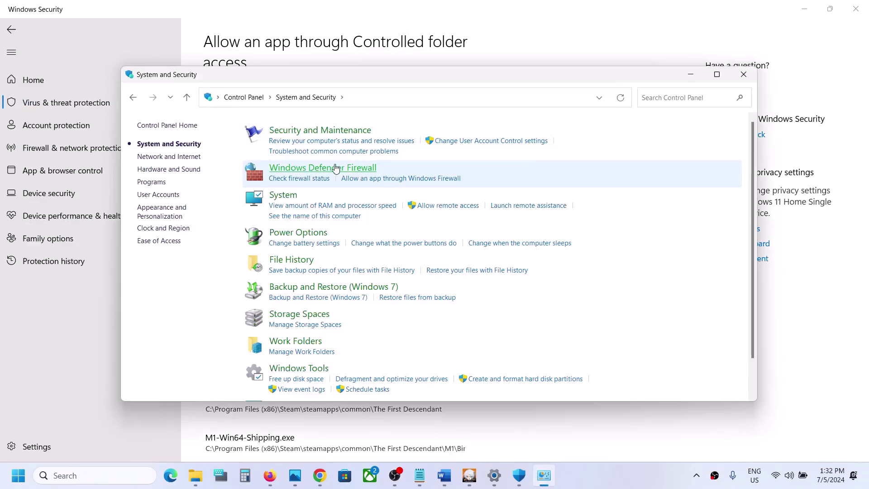
click(335, 169)
click(191, 152)
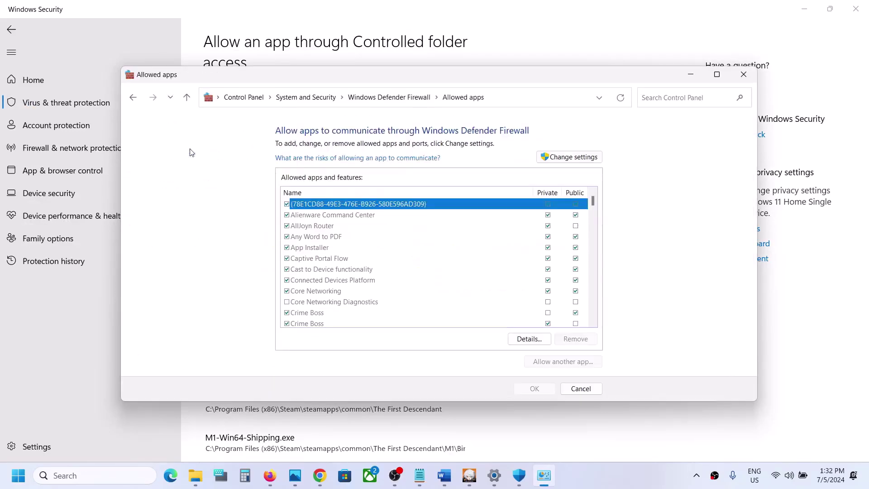
Step: Try adding ZenlessZoneZero.exe as a firewall exception, finding it already listed
click(571, 157)
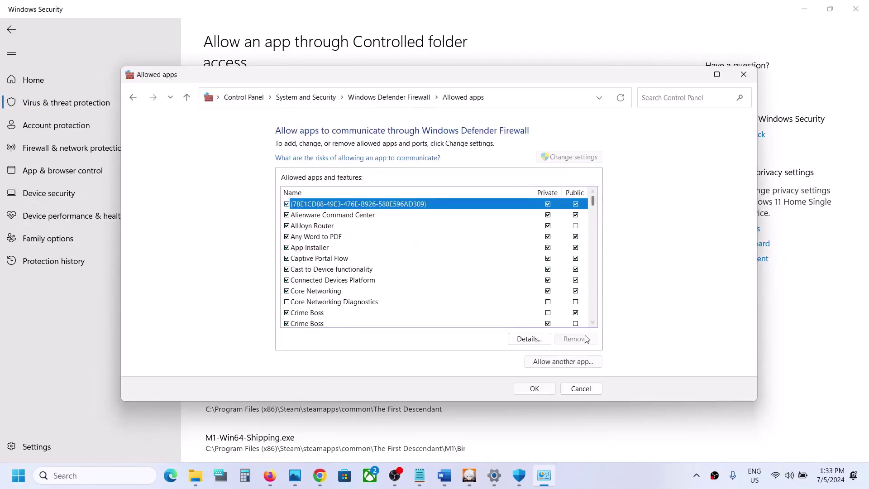
click(564, 361)
click(513, 293)
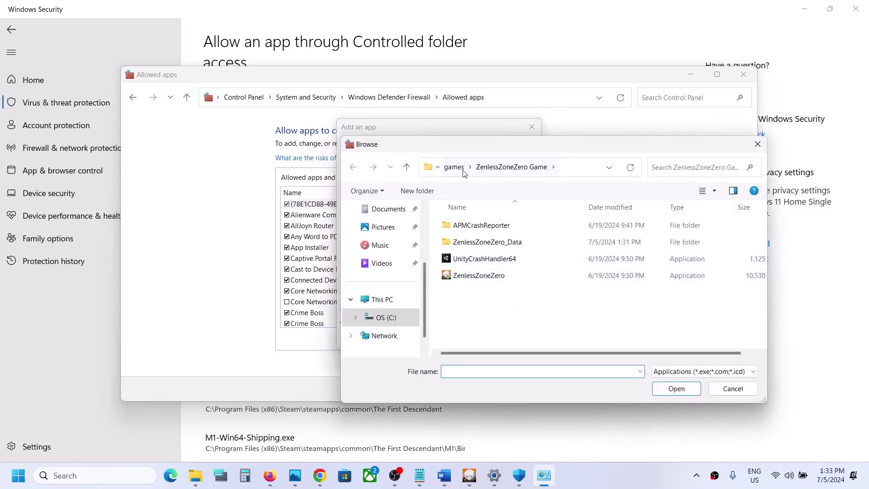
click(478, 277)
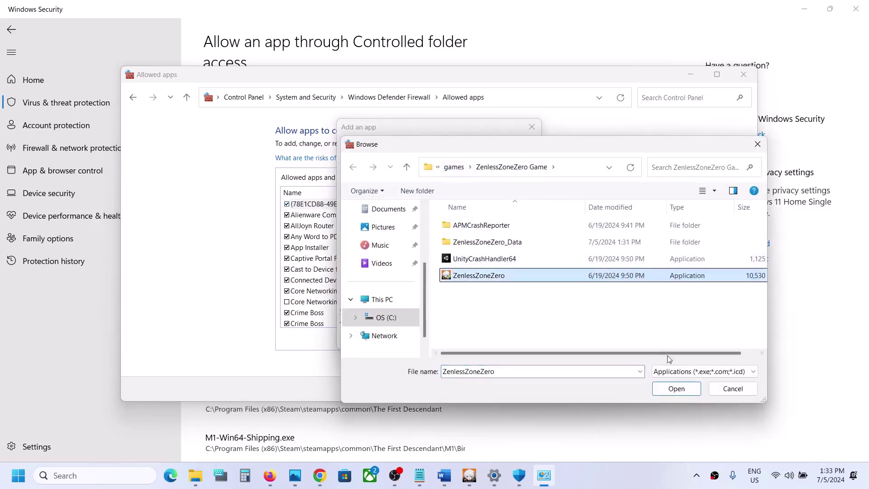
click(682, 392)
click(468, 340)
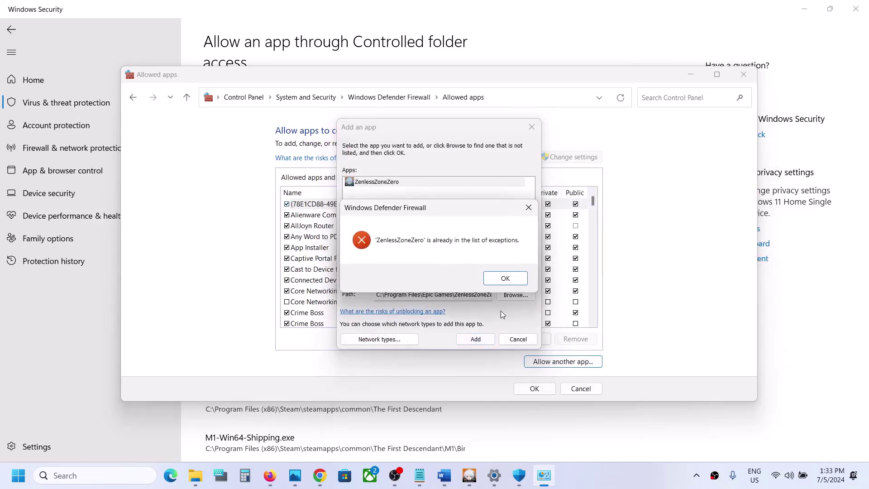
click(499, 281)
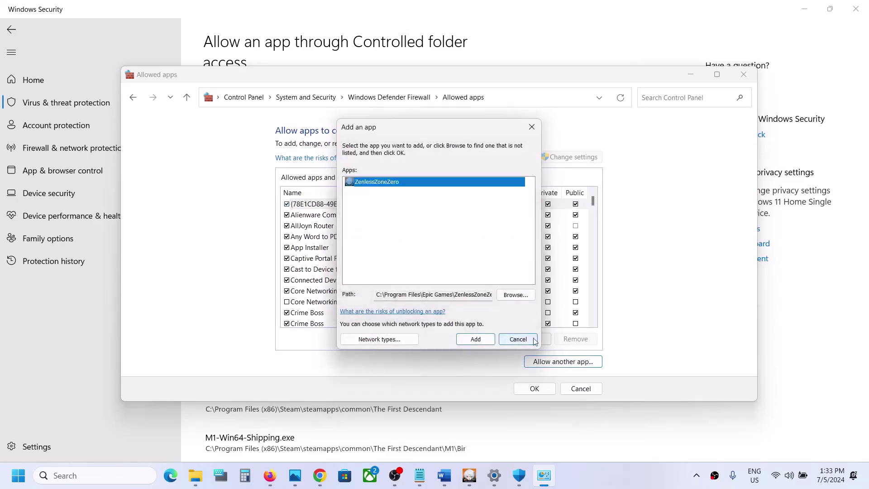
Step: Cancel browsing for another app and close the firewall allowed apps window
click(515, 295)
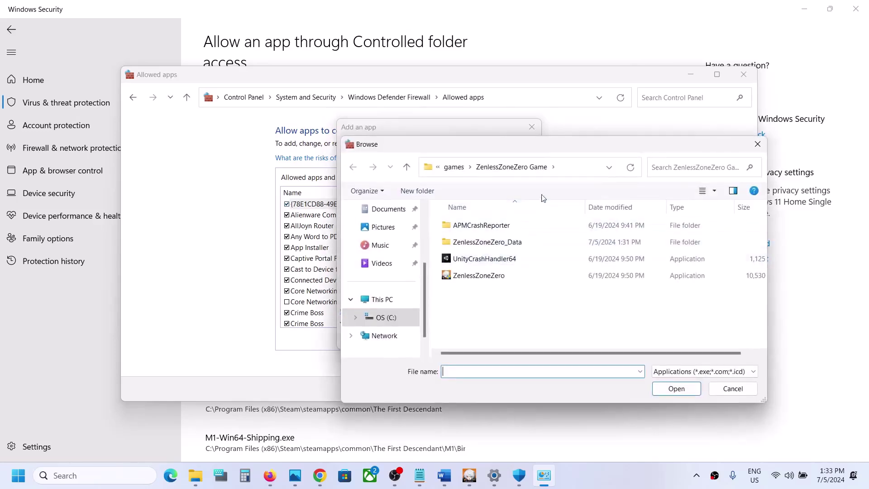
click(455, 170)
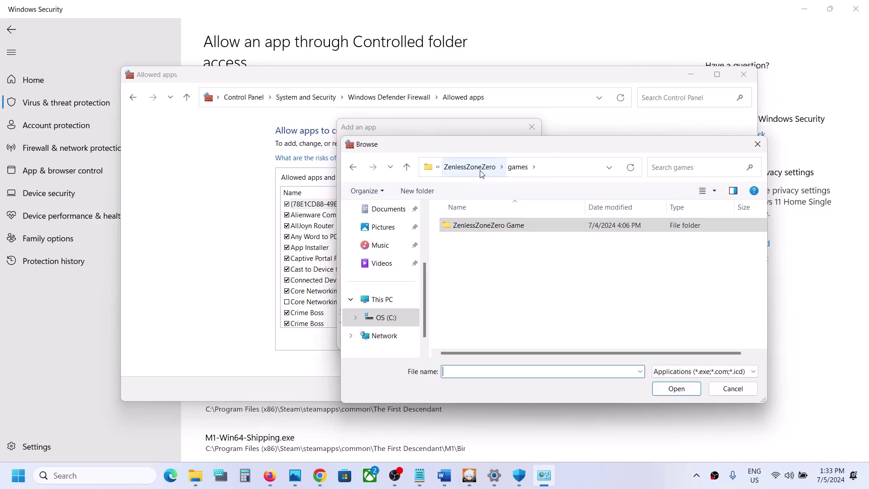
click(481, 170)
scroll(511, 325, down, 3)
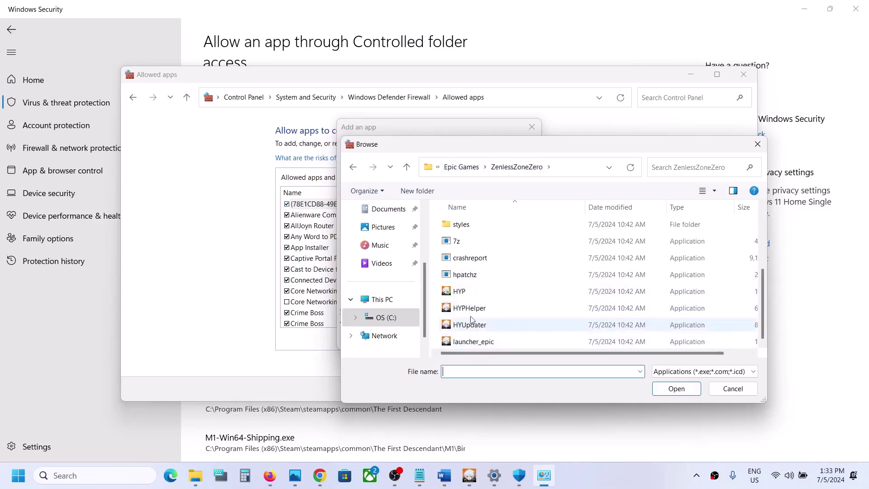
click(732, 389)
click(532, 127)
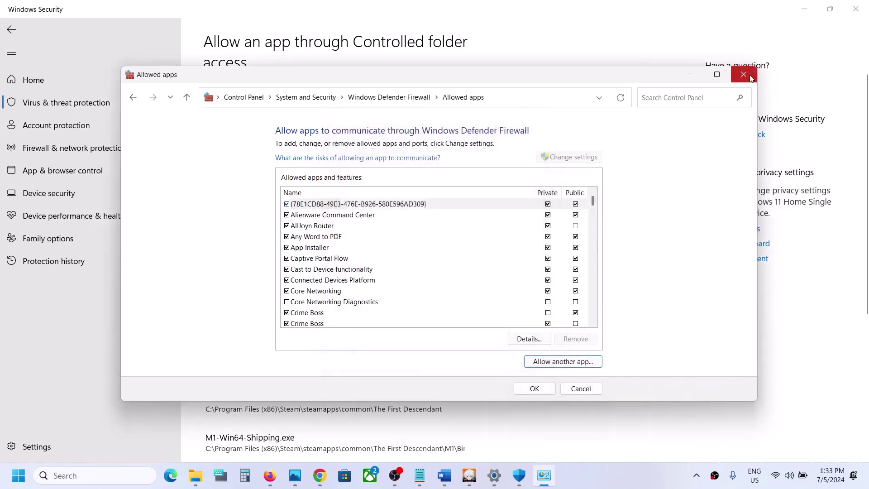
click(743, 74)
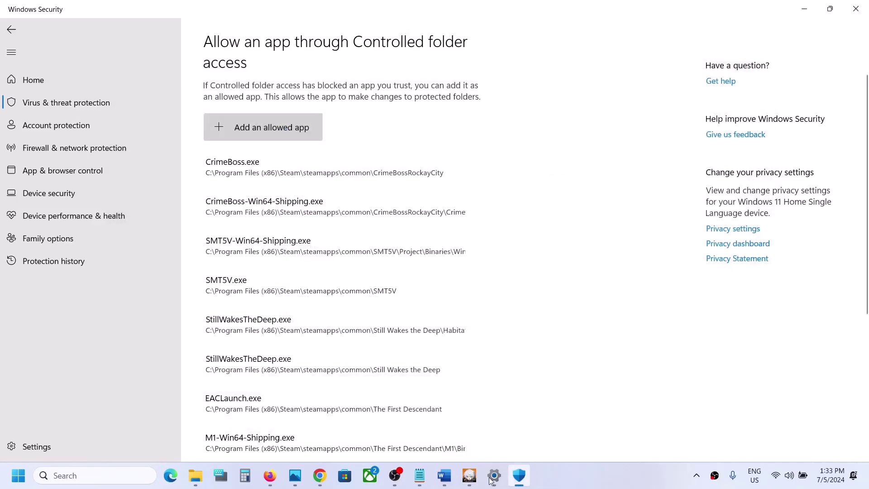
Step: Highlight the Update Windows step, then start a Windows Update check in Settings
click(444, 475)
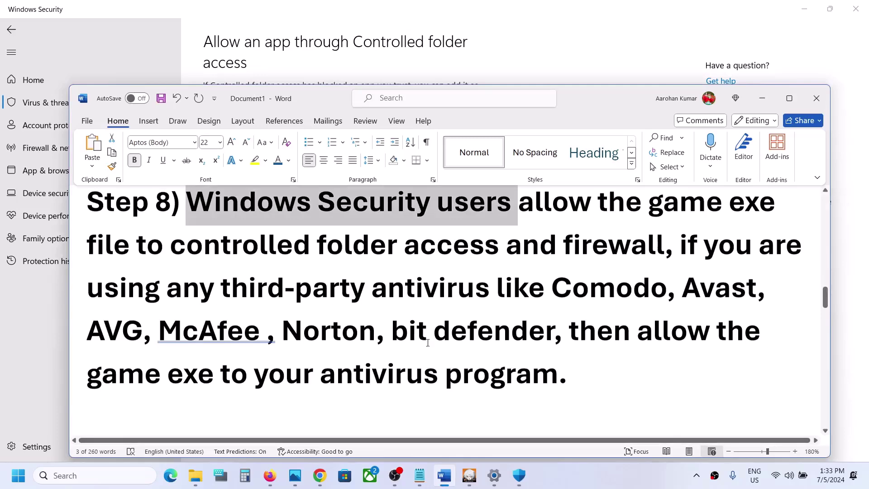
scroll(428, 342, down, 3)
drag(206, 345, 434, 341)
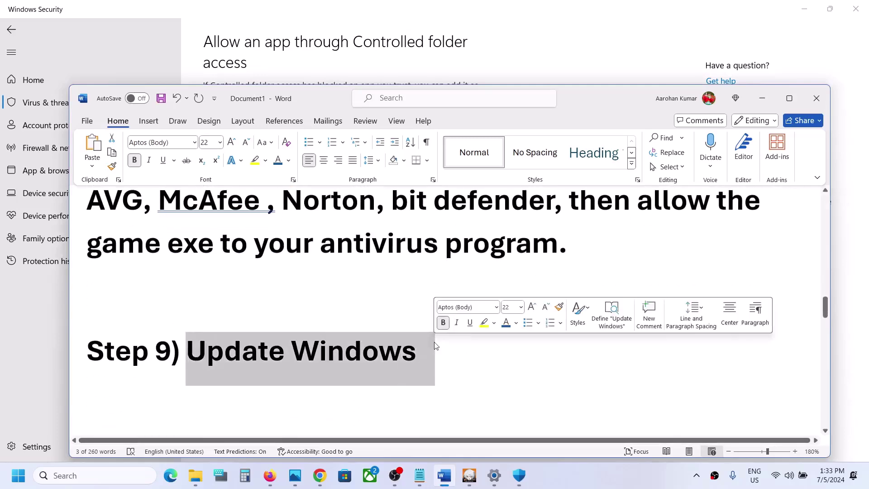
key(alt+Tab)
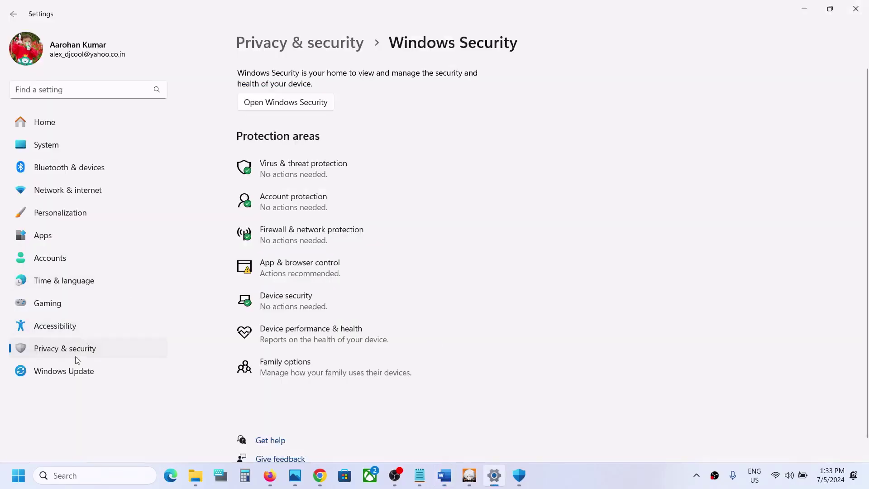
click(66, 373)
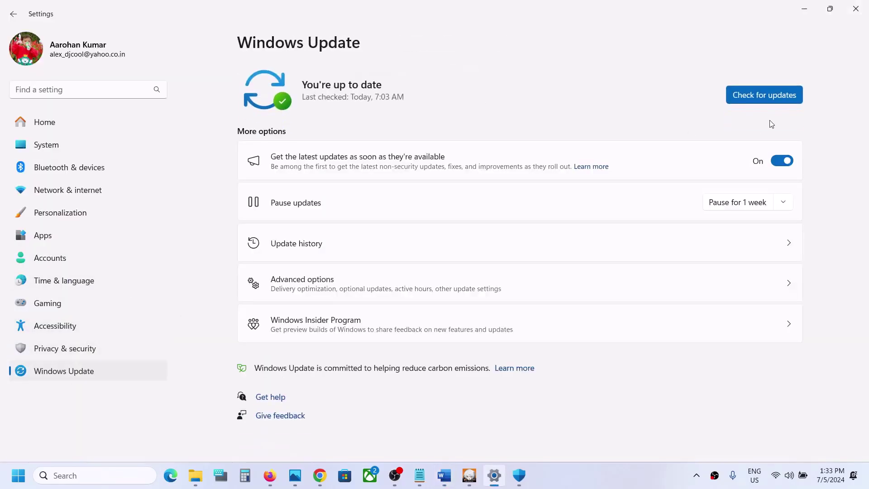
click(772, 96)
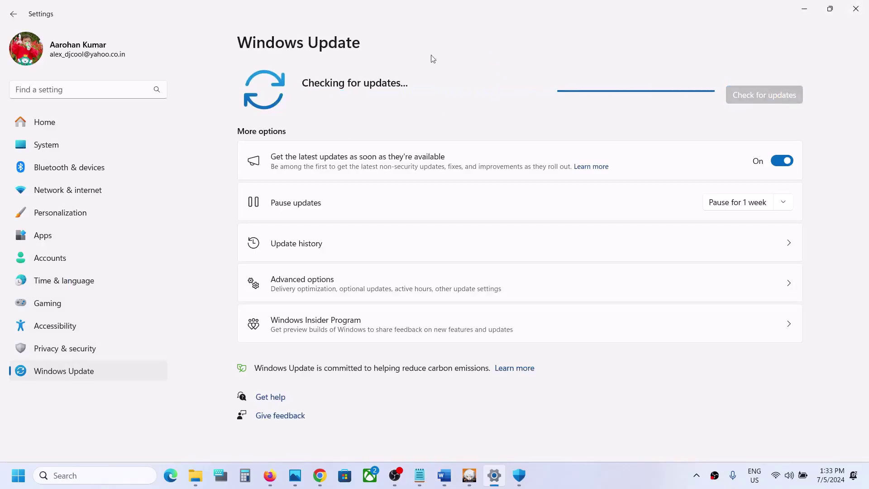
Step: Open and dismiss the Start menu power options, returning to the Word guide
click(18, 476)
click(329, 437)
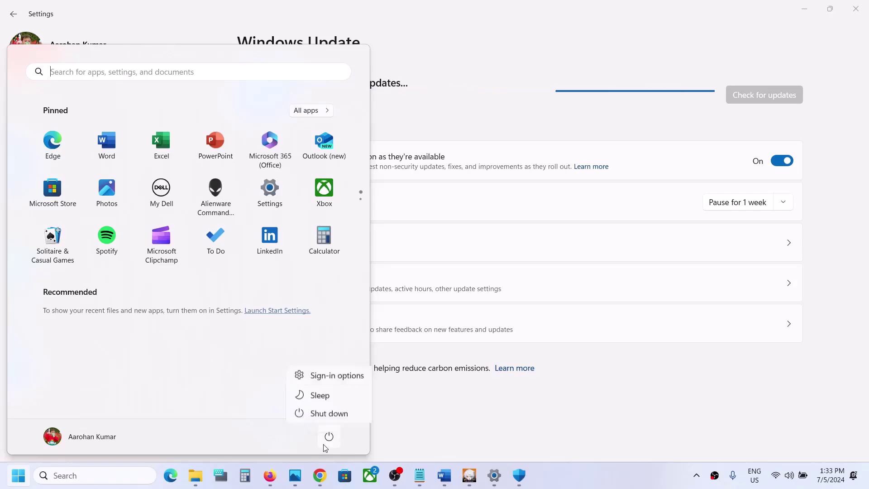
click(446, 480)
click(446, 479)
Step: Replace 'Steam' with 'epic games launcher' in Step 10's restart instruction
scroll(366, 273, down, 6)
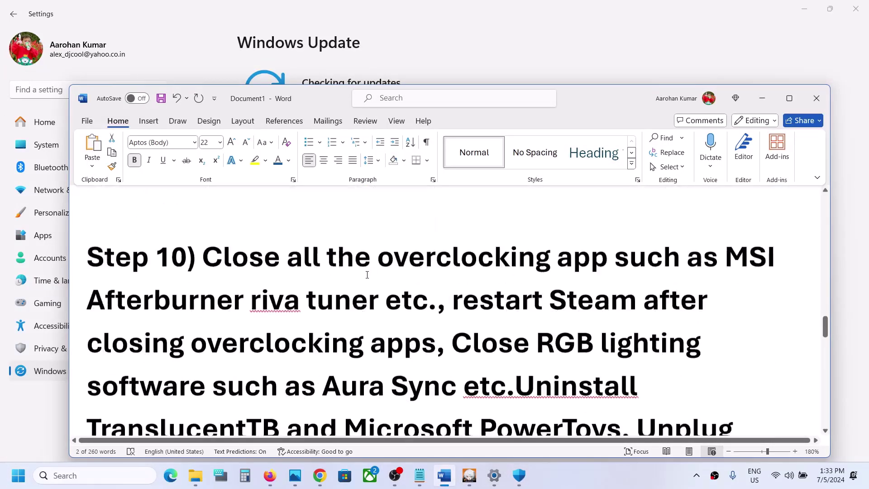
drag(207, 222, 402, 273)
click(401, 271)
drag(382, 223, 535, 226)
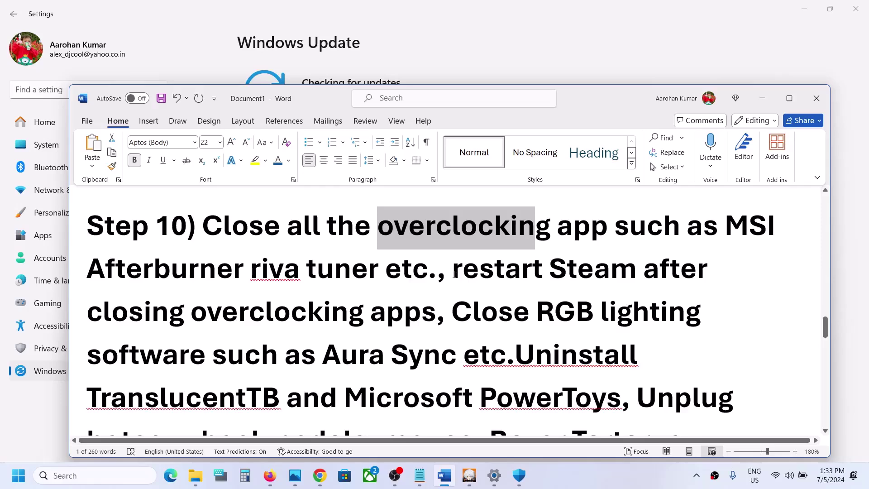
drag(453, 274, 713, 274)
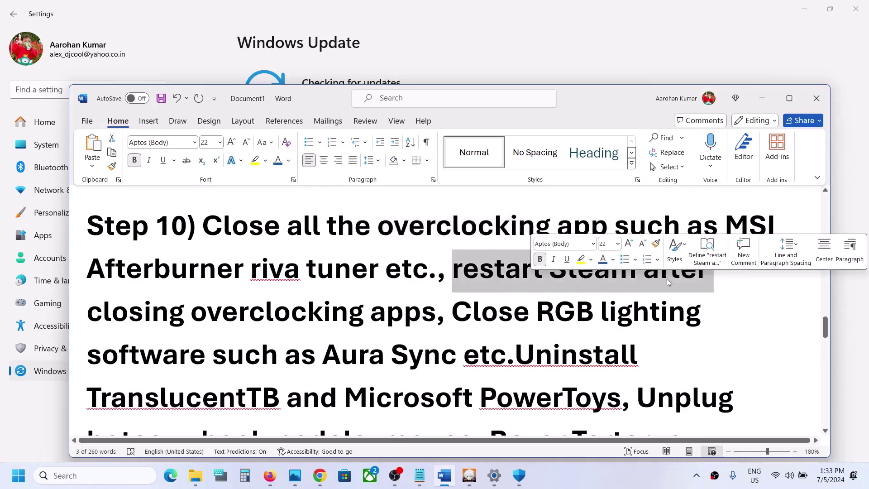
click(622, 484)
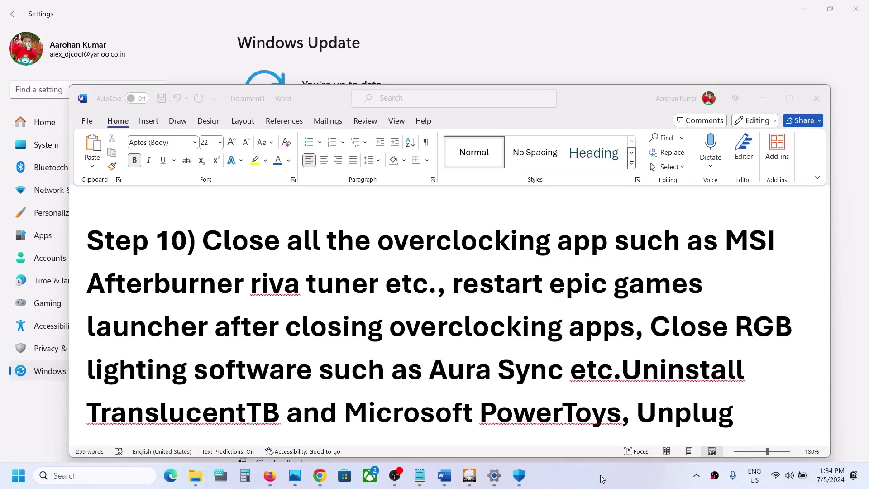
click(466, 299)
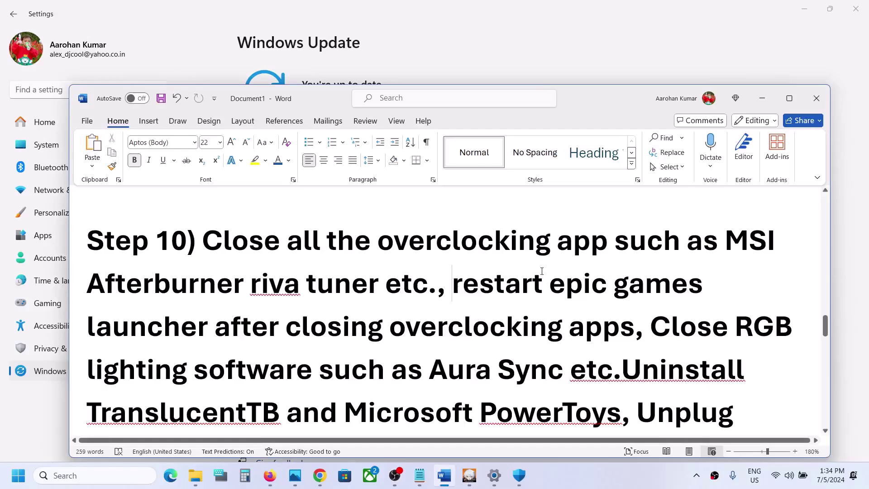
Step: Check the Epic Games launcher's tray menu, then close it and return to the notes
drag(542, 271, 592, 329)
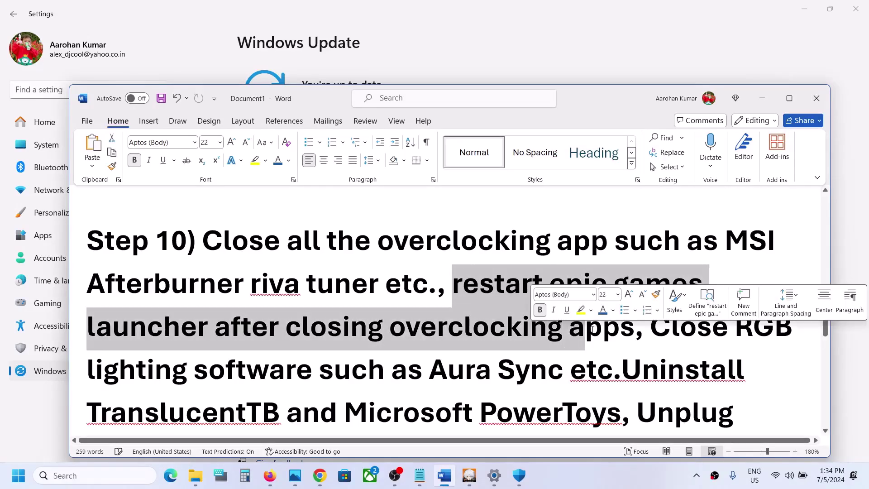
click(696, 475)
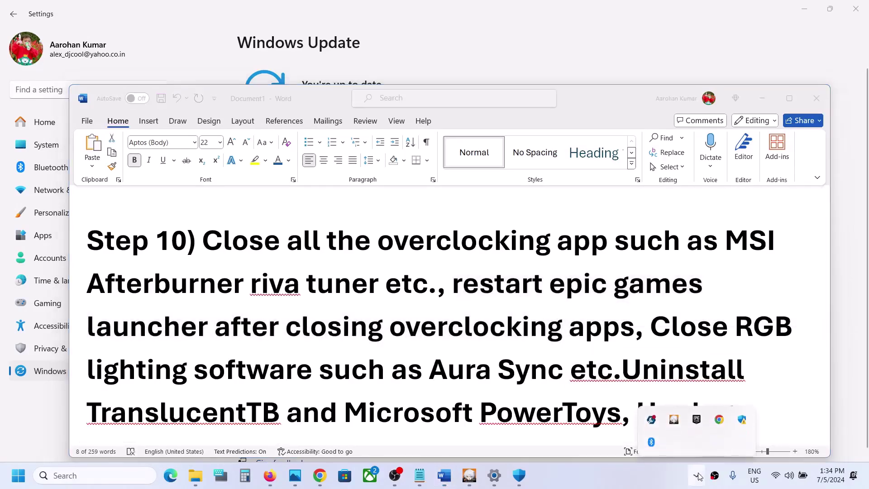
right_click(697, 418)
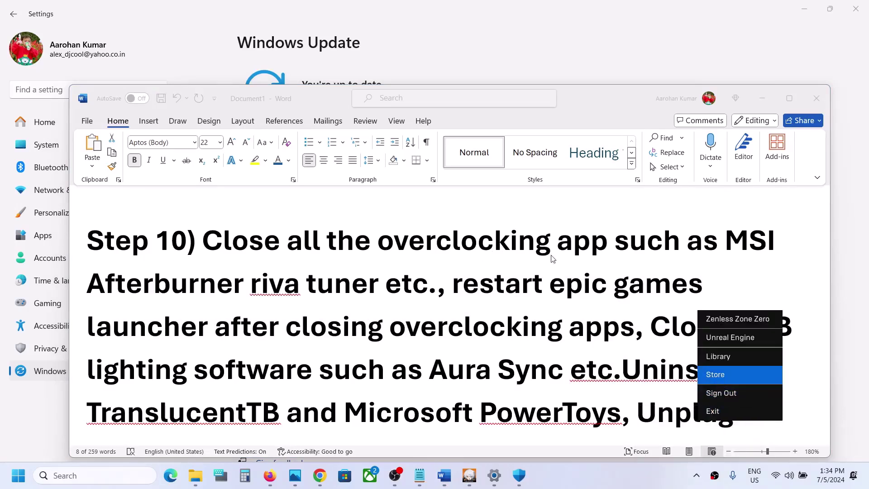
click(525, 343)
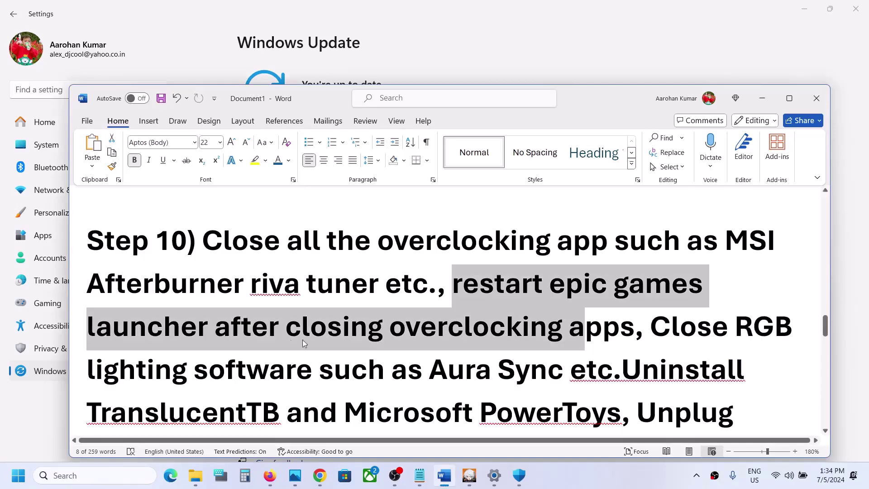
click(631, 320)
drag(652, 326, 498, 379)
scroll(273, 310, down, 3)
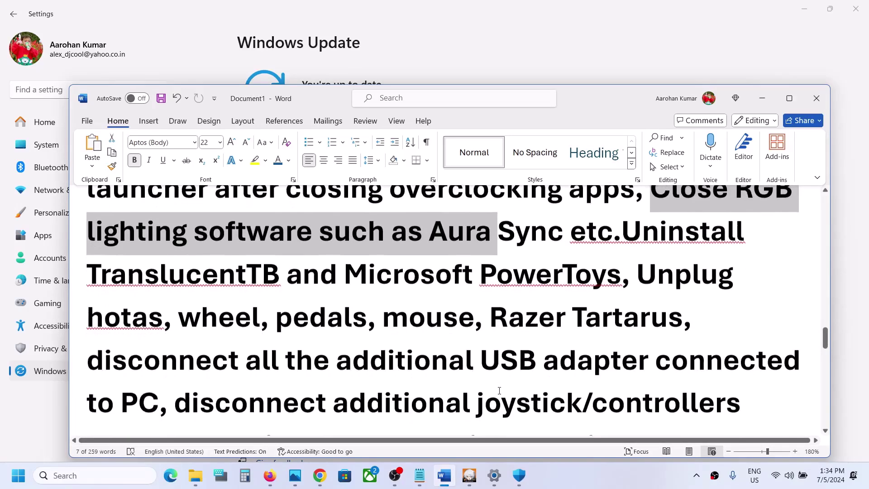
drag(87, 273, 369, 304)
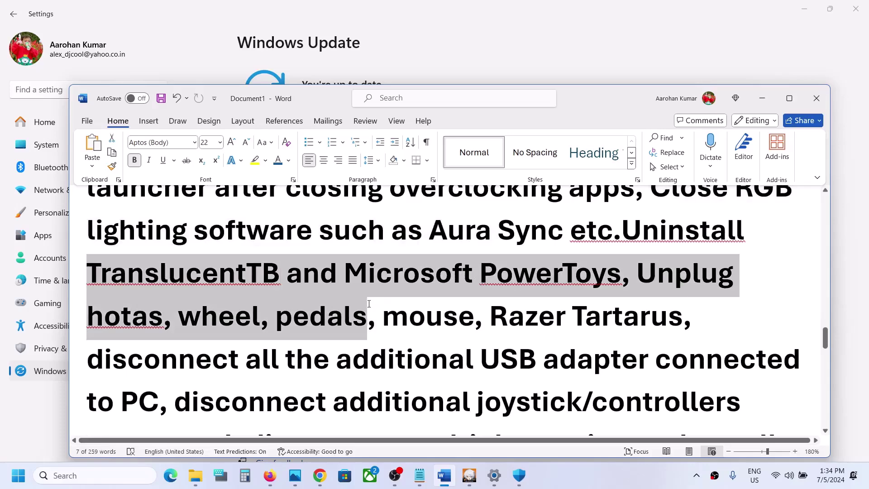
click(370, 303)
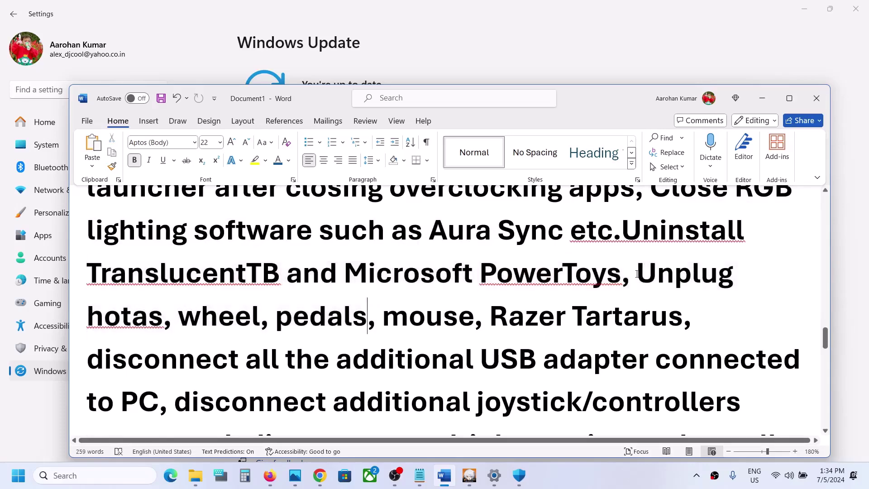
drag(637, 274, 158, 395)
scroll(317, 340, down, 2)
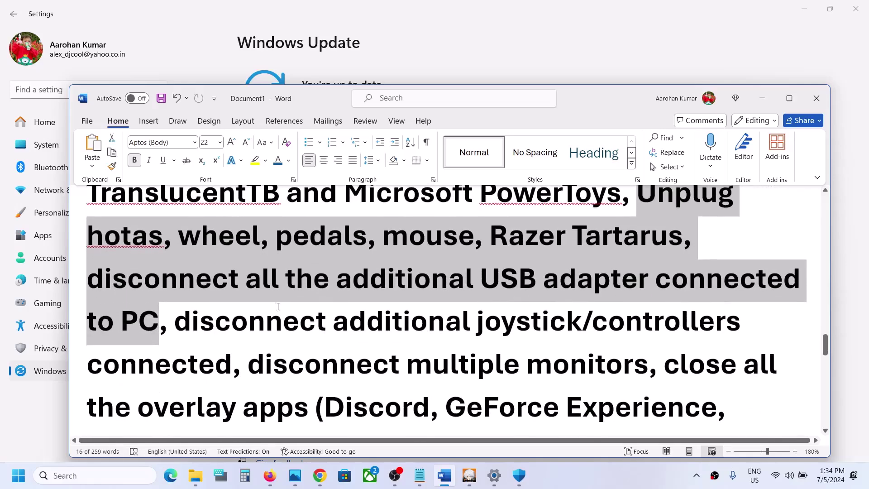
drag(177, 322, 233, 364)
scroll(257, 304, down, 2)
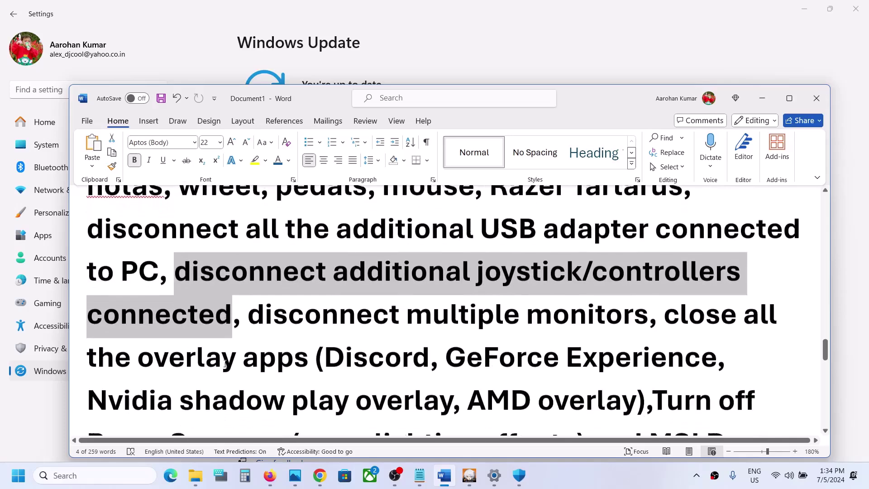
drag(270, 304, 648, 304)
scroll(700, 232, down, 1)
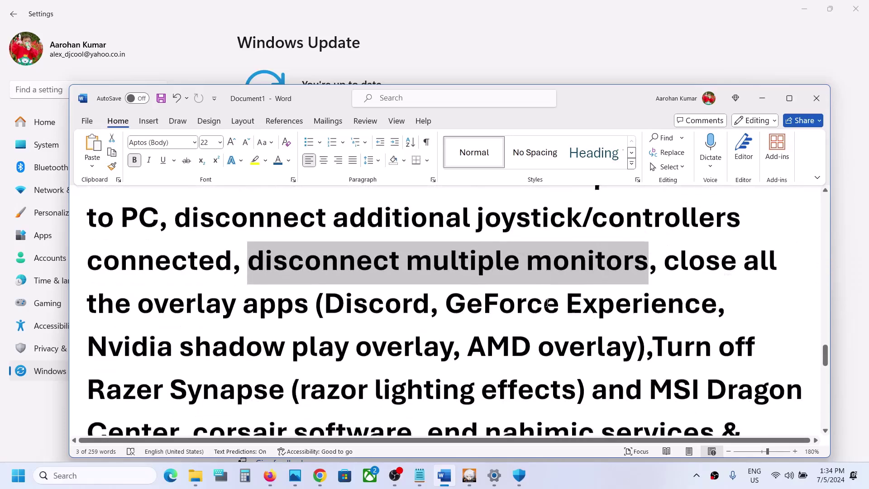
drag(677, 235, 716, 285)
click(324, 286)
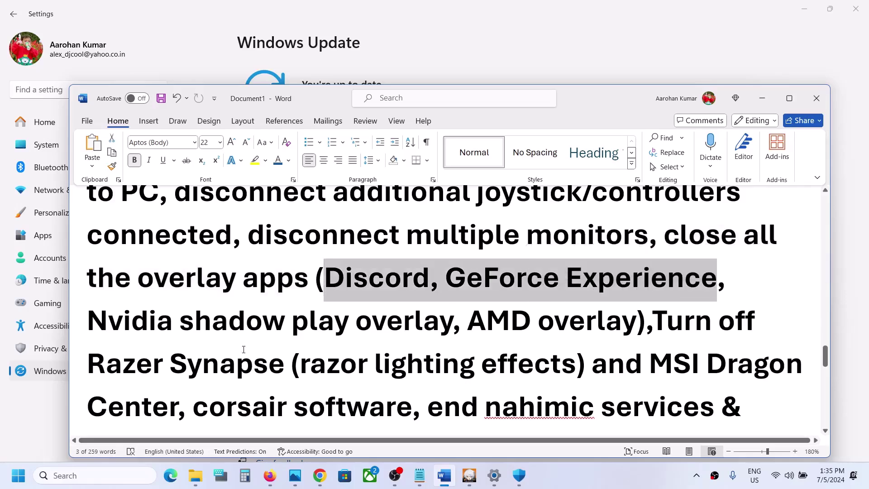
scroll(441, 332, down, 1)
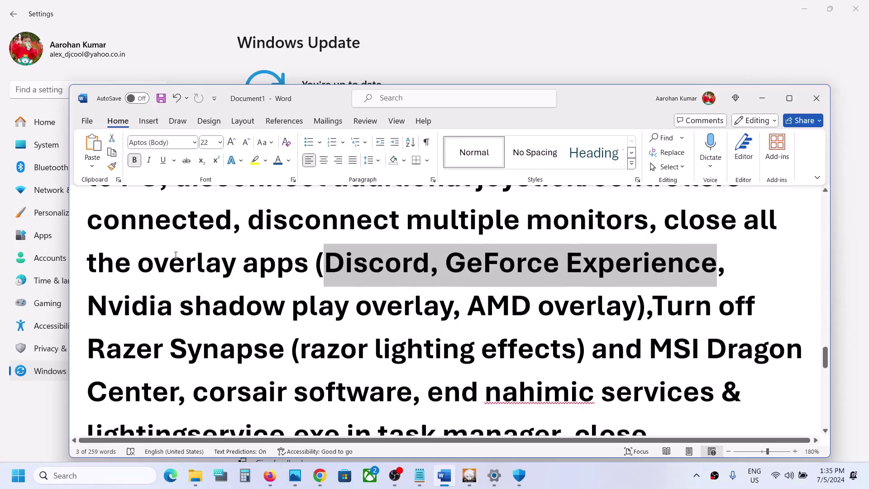
drag(163, 253, 259, 264)
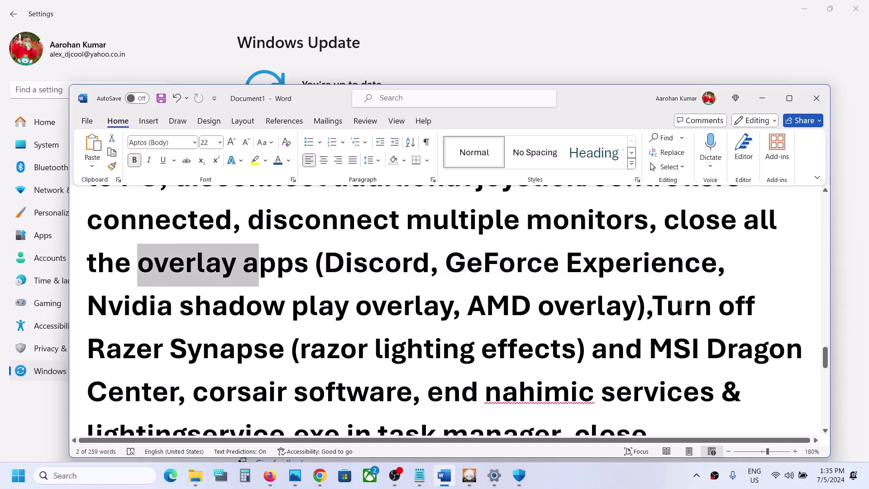
drag(657, 305, 512, 425)
scroll(511, 424, down, 3)
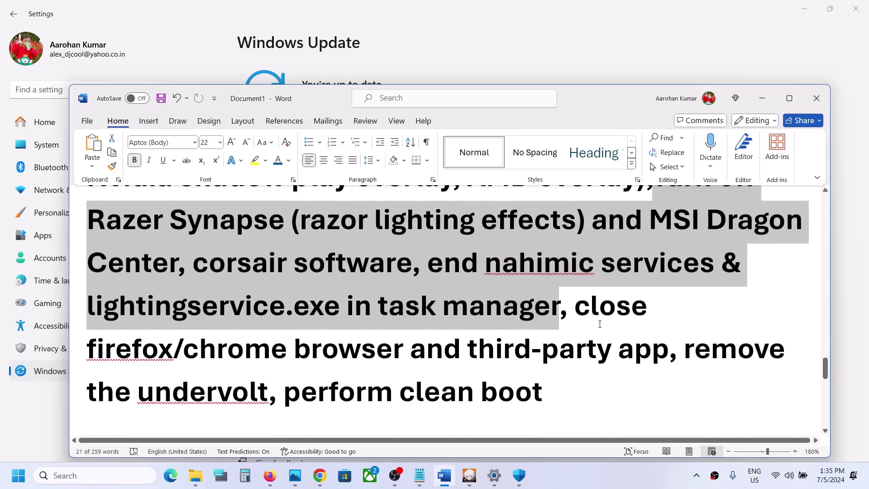
drag(576, 310, 554, 385)
click(267, 399)
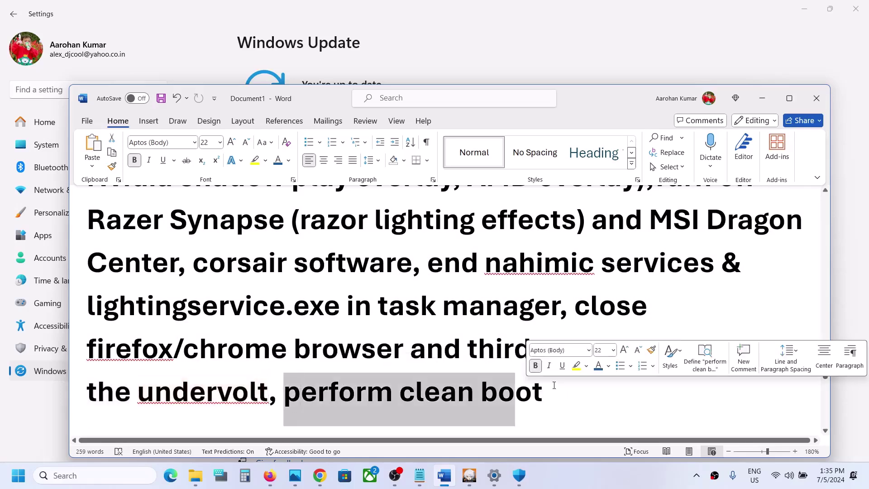
Step: In msconfig Services, hide Microsoft services, disable all others, apply, and postpone the restart
click(17, 485)
text(system)
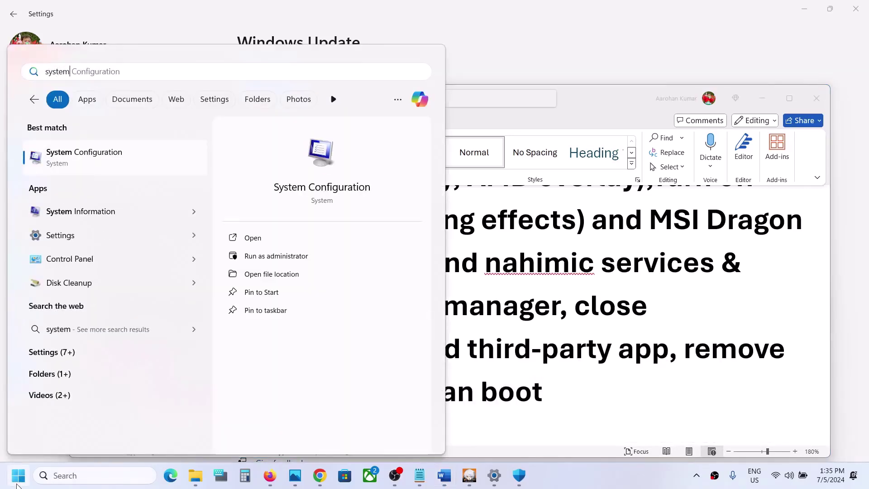
click(114, 154)
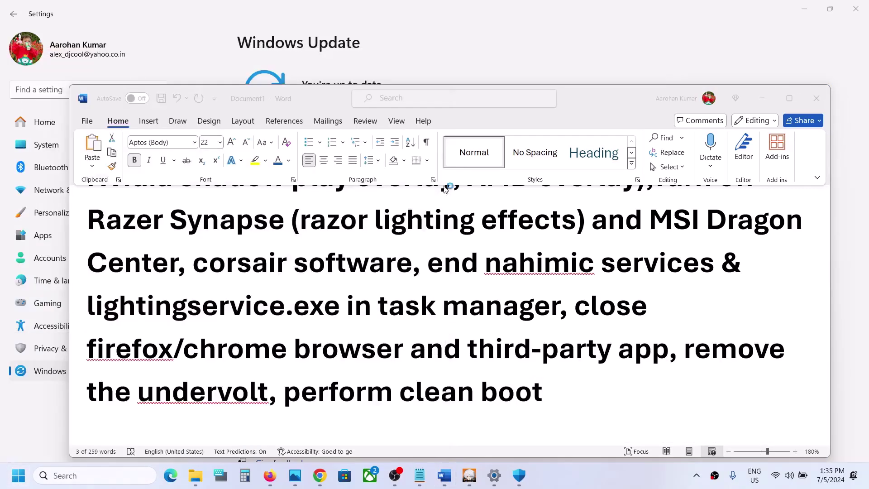
click(349, 149)
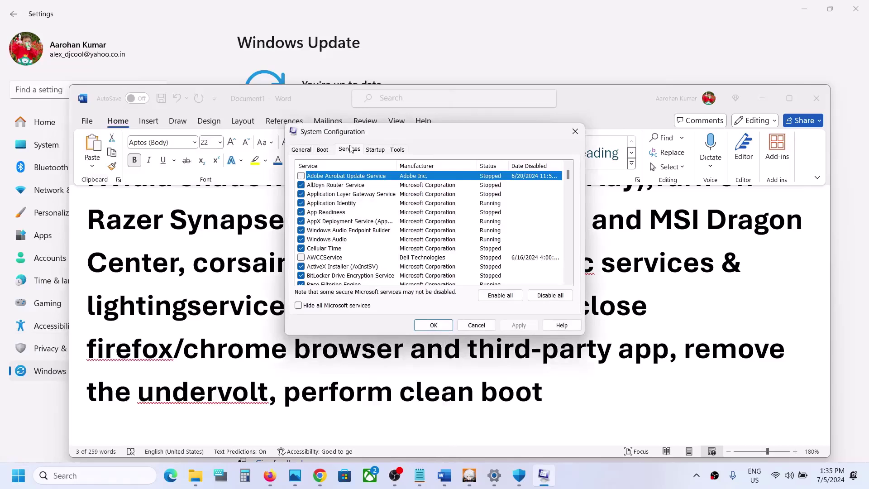
click(310, 307)
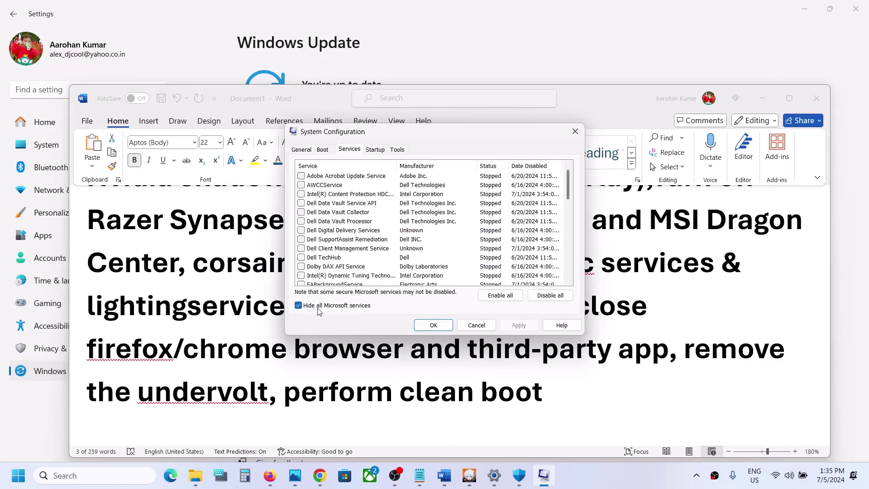
click(569, 298)
click(525, 324)
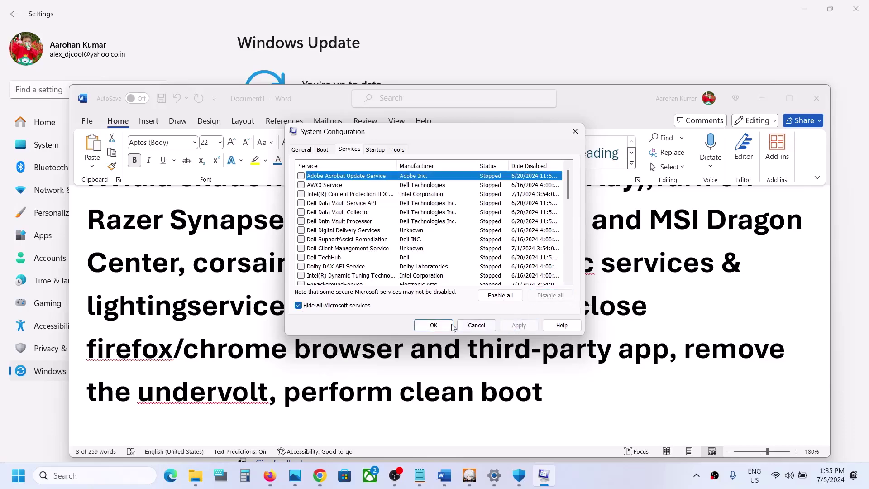
click(433, 325)
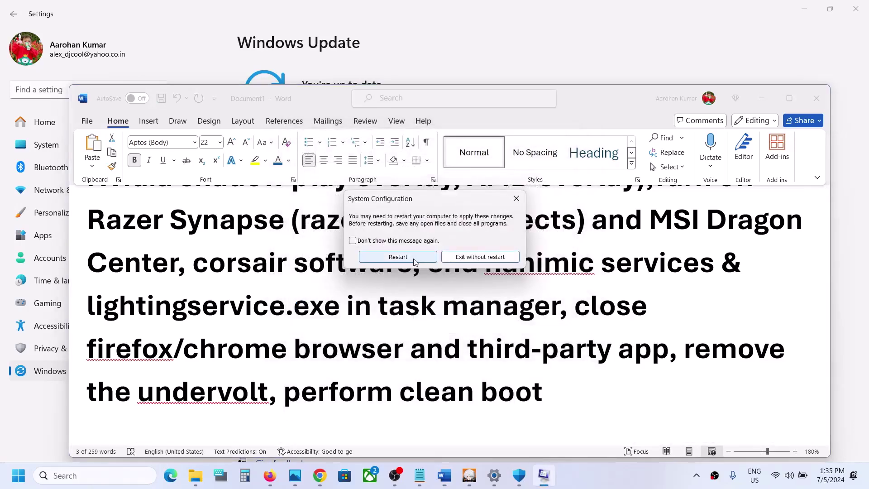
click(515, 205)
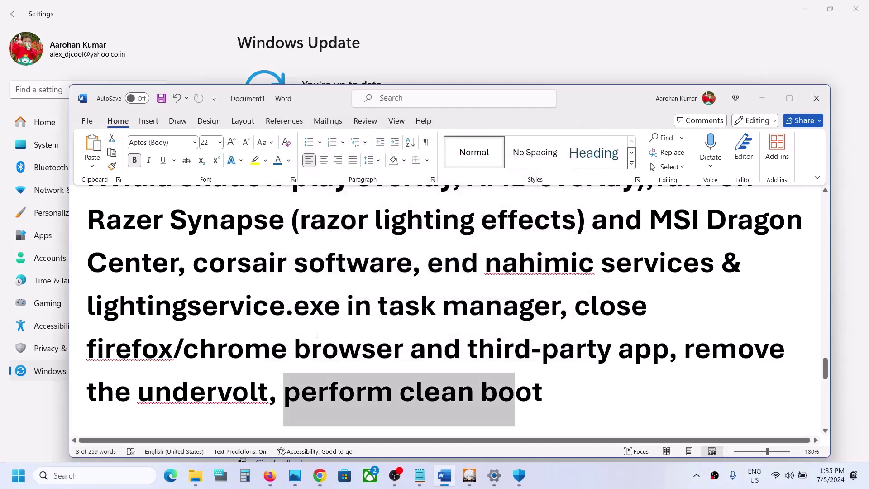
scroll(316, 334, down, 5)
scroll(317, 334, down, 2)
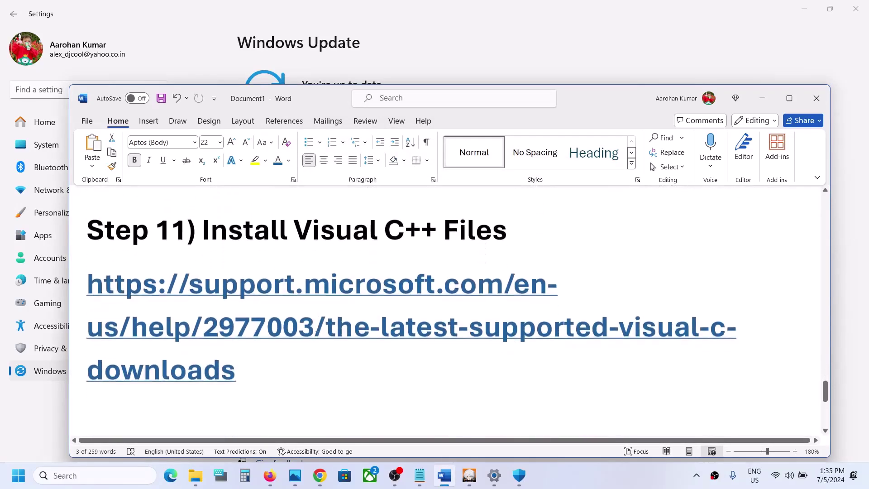